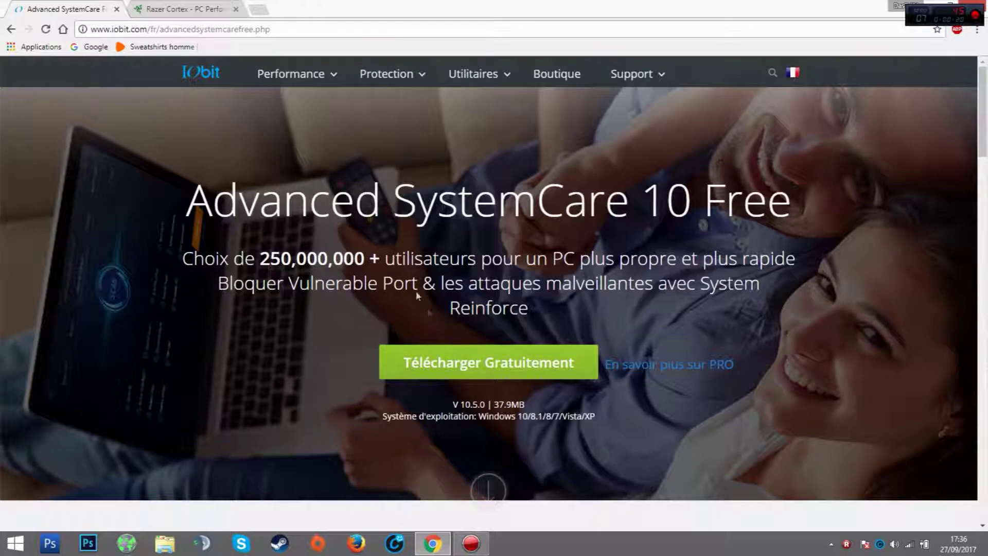
# View the Clubic download page for Advanced SystemCare Free from the IObit site, then close it and minimise the browser.
pyautogui.click(485, 372)
pyautogui.click(60, 9)
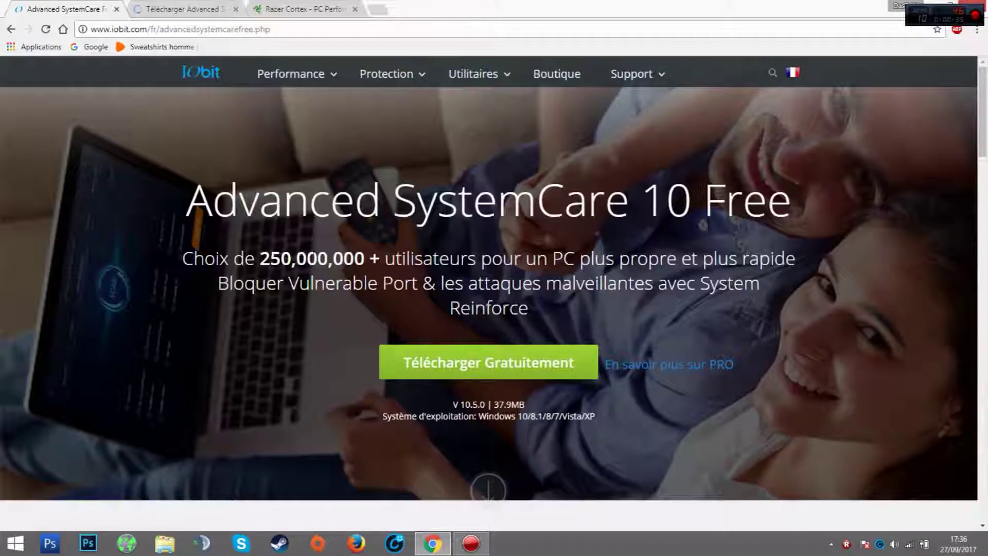
pyautogui.click(162, 9)
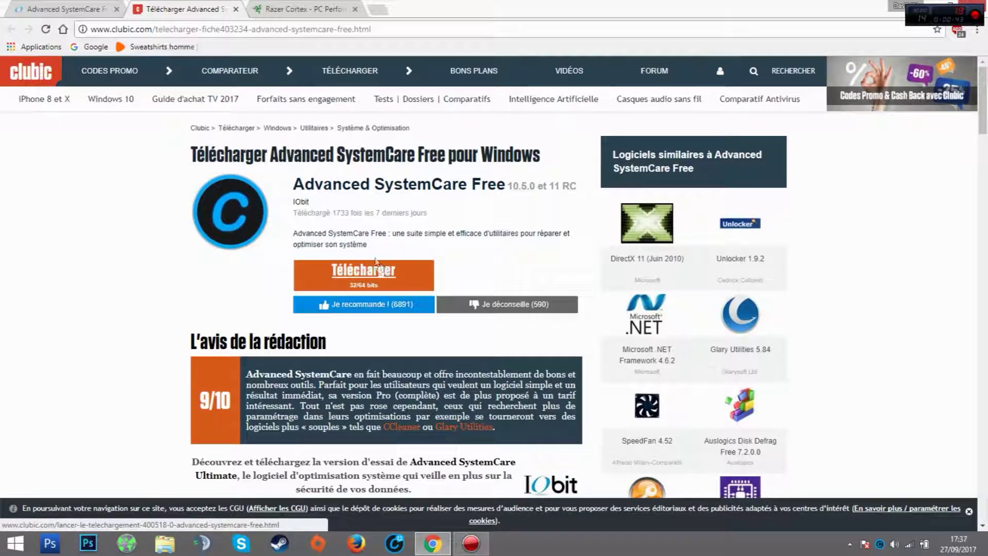
pyautogui.click(235, 9)
pyautogui.click(432, 543)
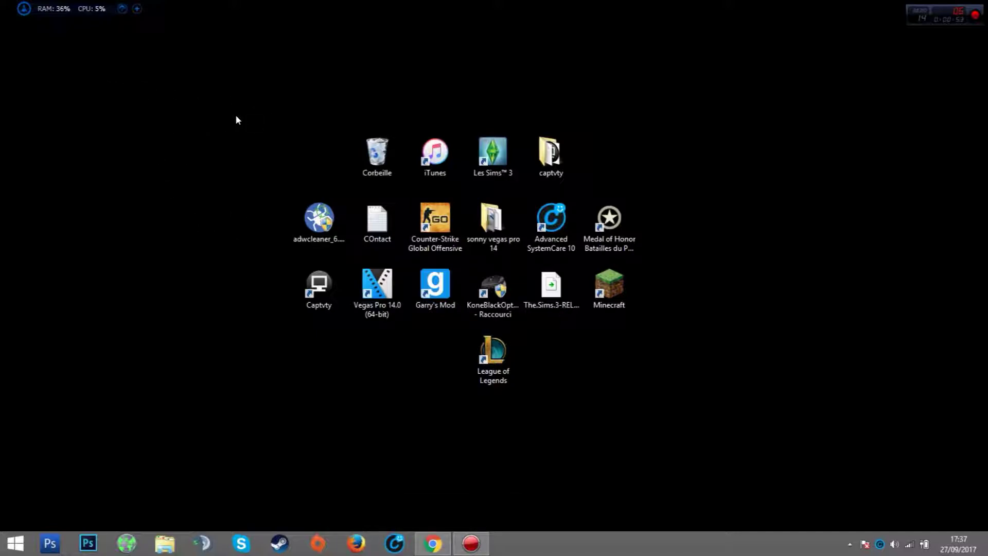
# Launch Advanced SystemCare 10 from the desktop and move its window near the middle of the screen.
pyautogui.doubleClick(551, 222)
pyautogui.moveTo(344, 75); pyautogui.dragTo(621, 83)
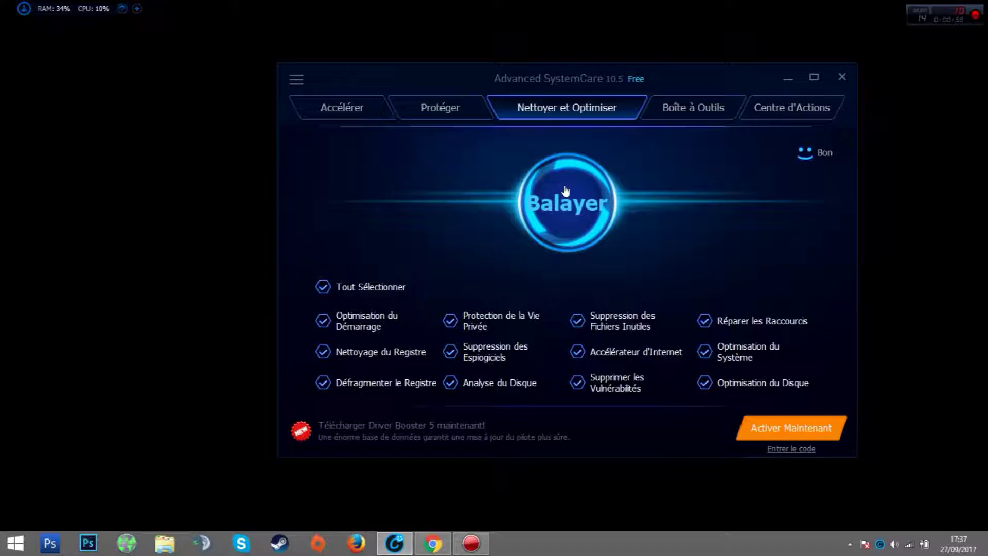
pyautogui.moveTo(575, 91); pyautogui.dragTo(492, 72)
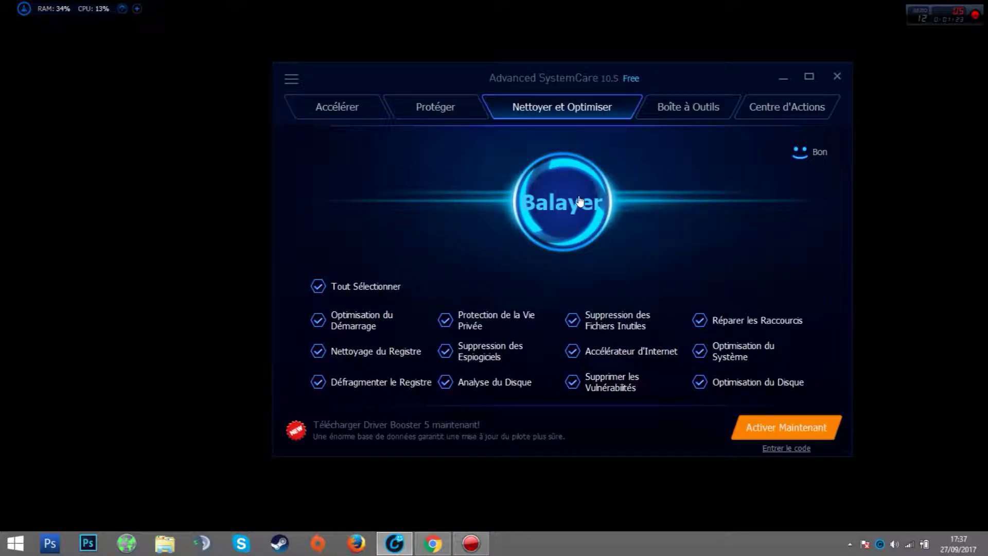
# Start a scan with all categories selected, stop it partway and return to the main page without repairing the problems.
pyautogui.click(604, 208)
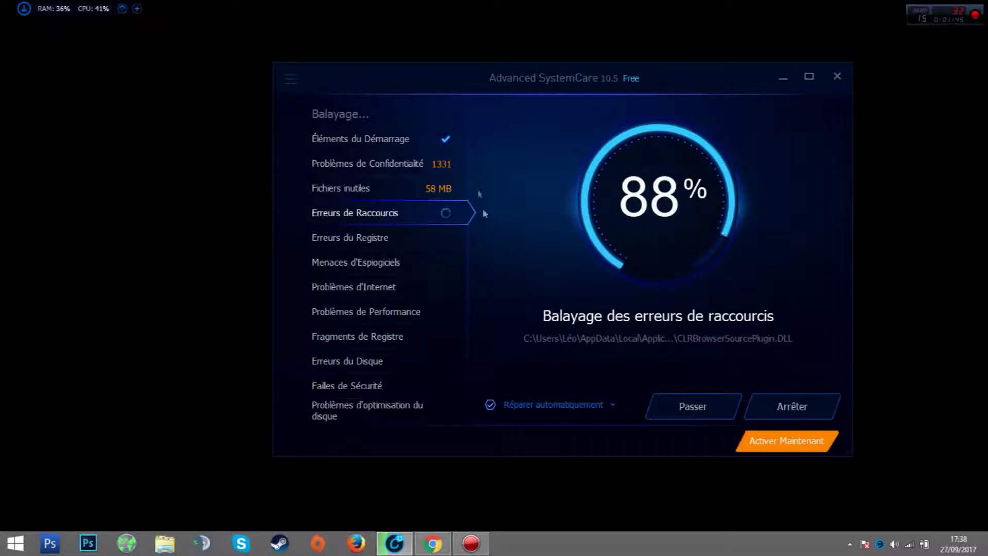
pyautogui.click(791, 409)
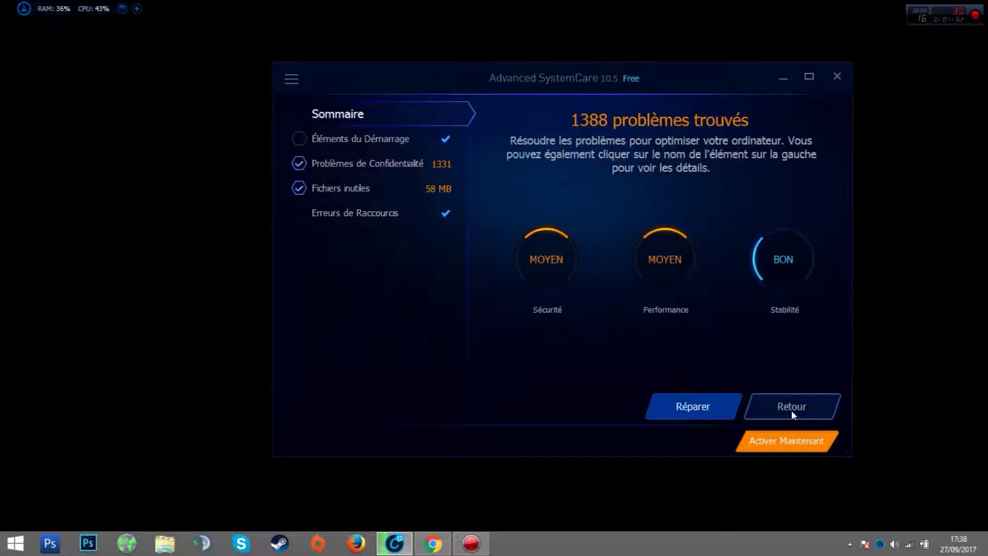
pyautogui.click(973, 308)
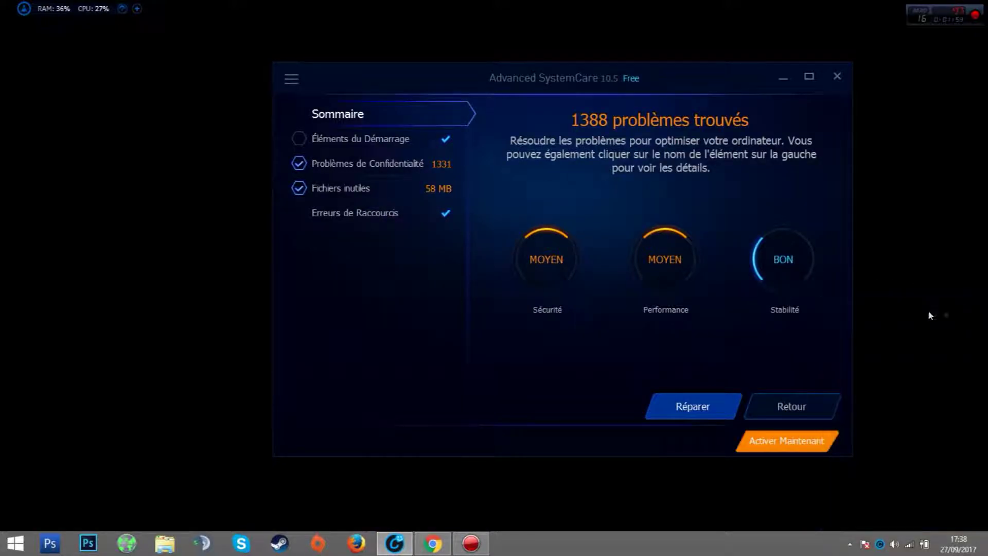
pyautogui.click(776, 409)
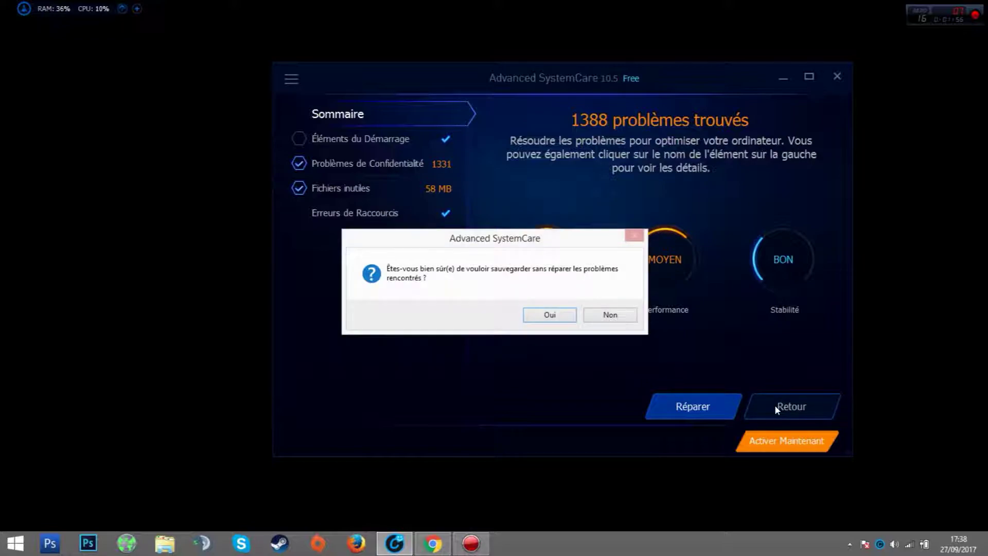
pyautogui.click(550, 314)
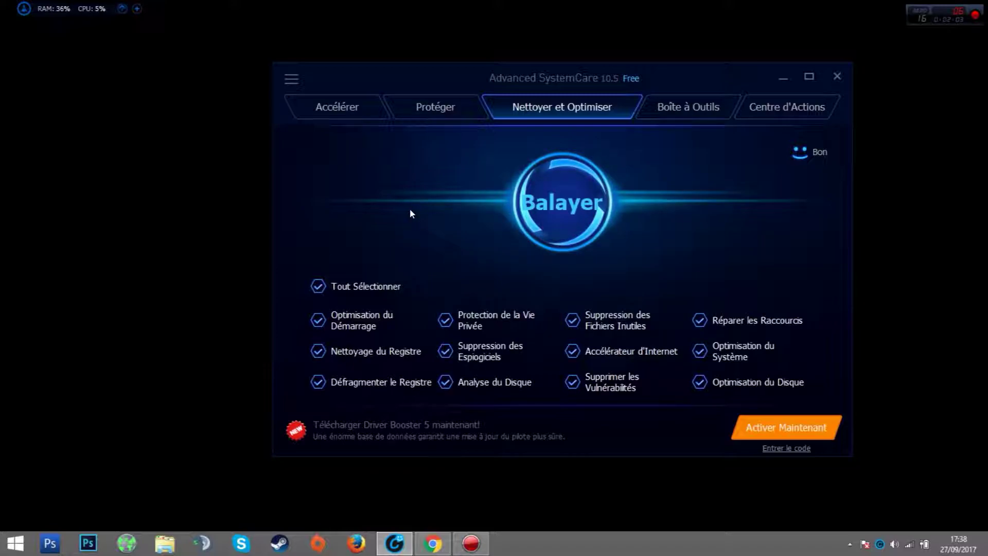
# Look through the real-time, browsing, home page, DNS and system reinforcement options on the Protéger page.
pyautogui.click(444, 113)
pyautogui.scroll(-2, 518, 299)
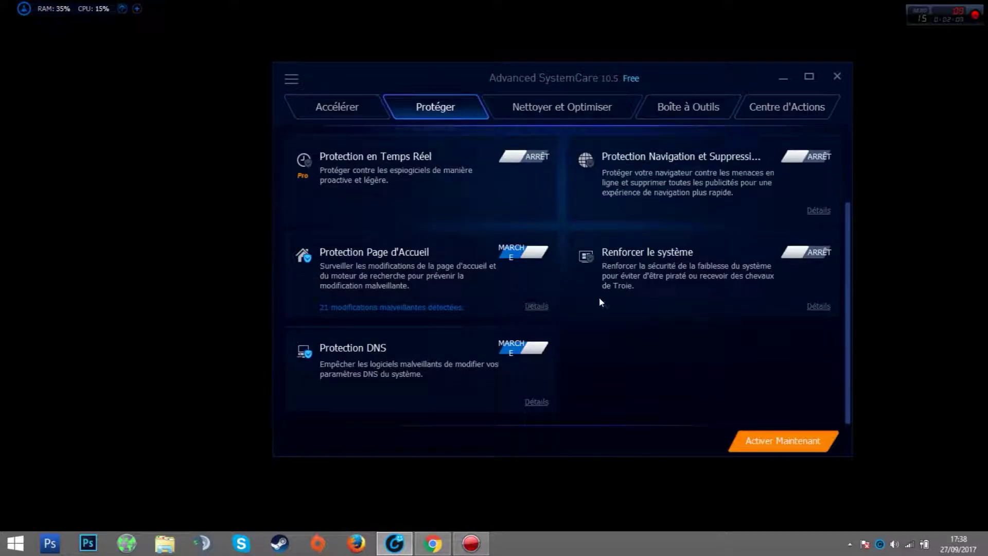
pyautogui.scroll(2, 599, 302)
# Examine the optimisation, security, repair and cleaning utilities offered in the Boîte à Outils.
pyautogui.click(680, 107)
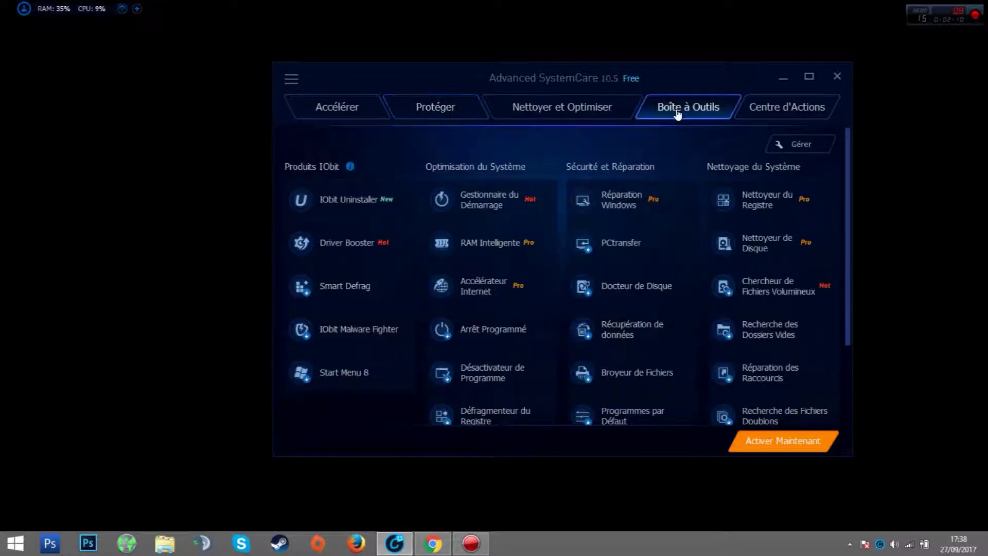
pyautogui.scroll(-2, 352, 224)
pyautogui.scroll(2, 346, 333)
pyautogui.moveTo(497, 199)
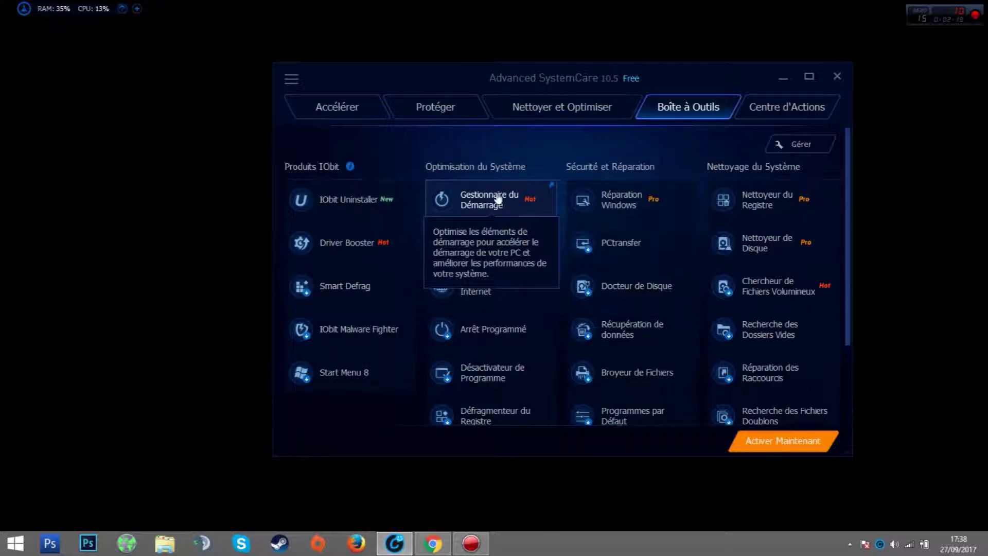
pyautogui.scroll(-2, 496, 200)
pyautogui.scroll(2, 397, 342)
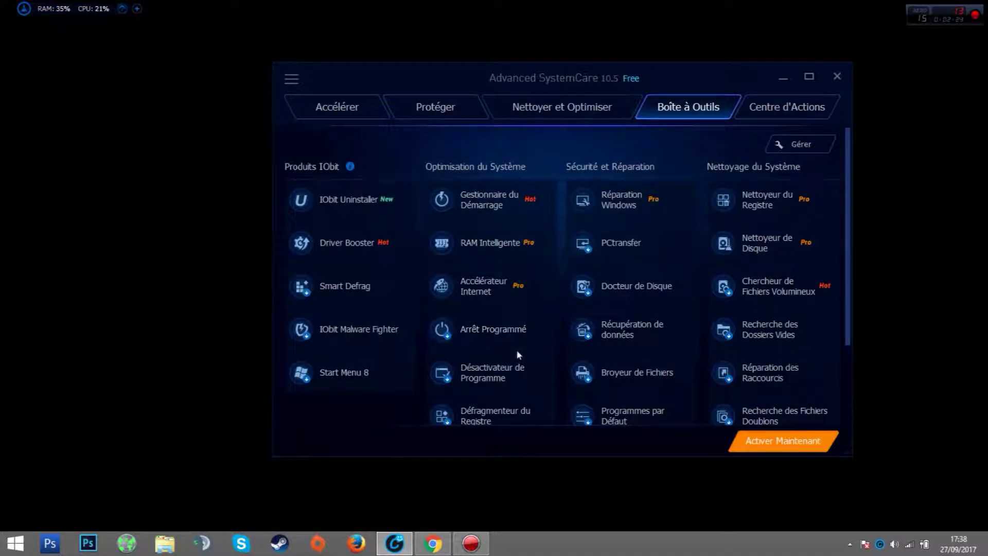
pyautogui.scroll(-2, 518, 355)
pyautogui.scroll(2, 399, 279)
pyautogui.scroll(-1, 636, 229)
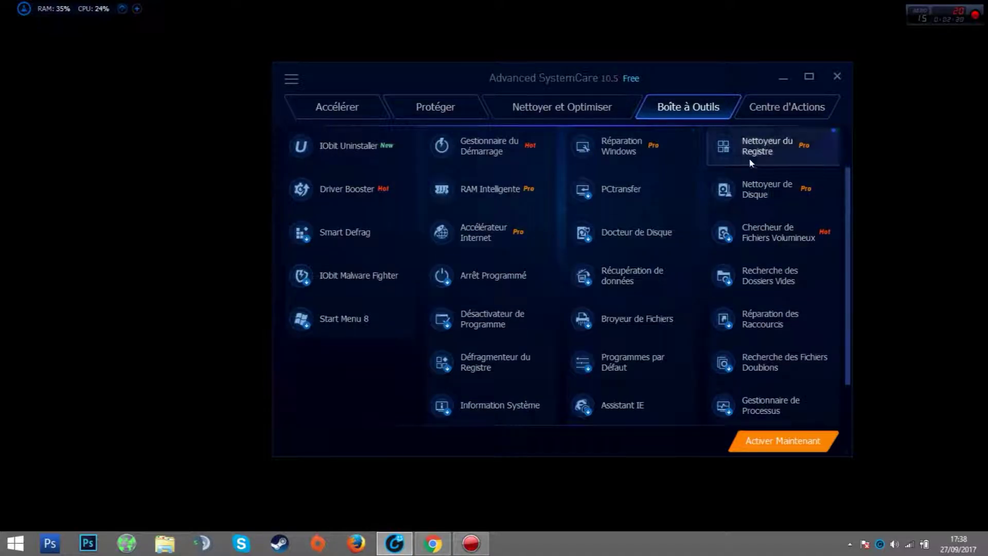
pyautogui.scroll(1, 674, 222)
pyautogui.scroll(-1, 466, 230)
pyautogui.scroll(1, 465, 230)
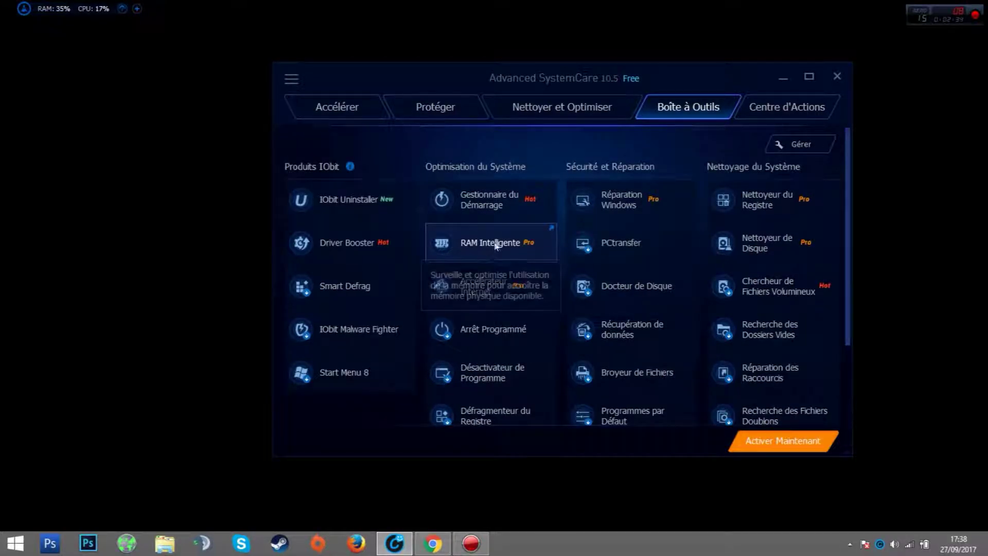
# Switch the Accélérateur on and back off on the Accélérer page, and close the Advanced SystemCare window.
pyautogui.click(359, 114)
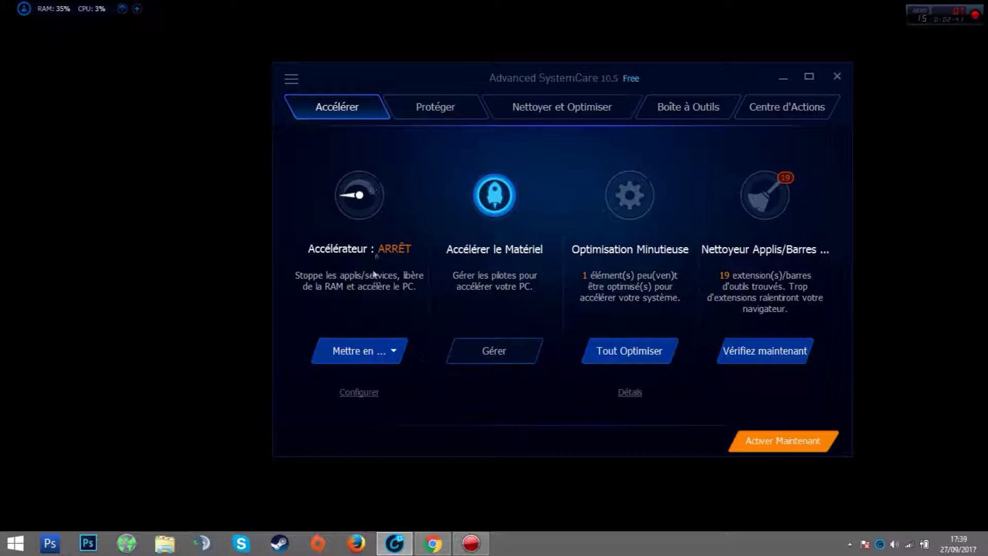
pyautogui.click(367, 352)
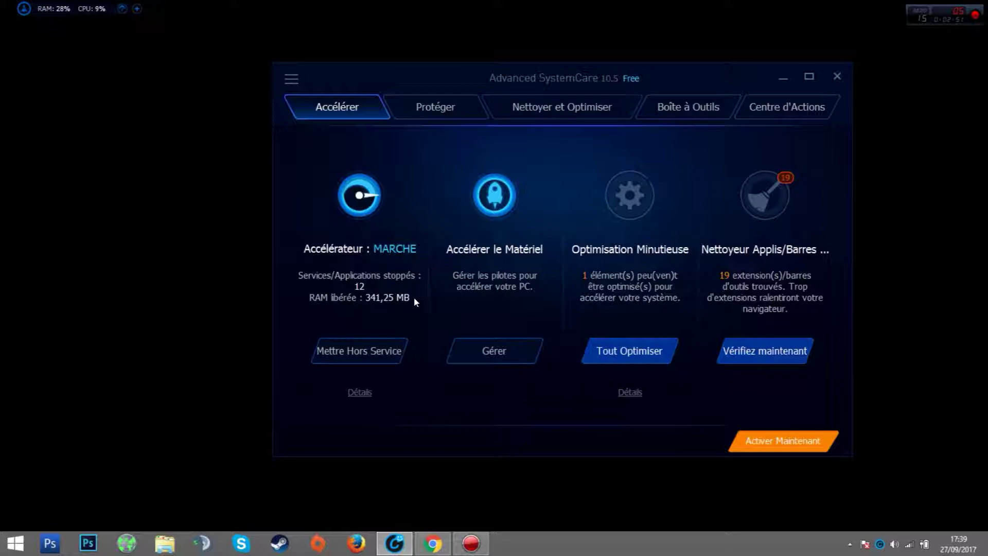
pyautogui.click(356, 357)
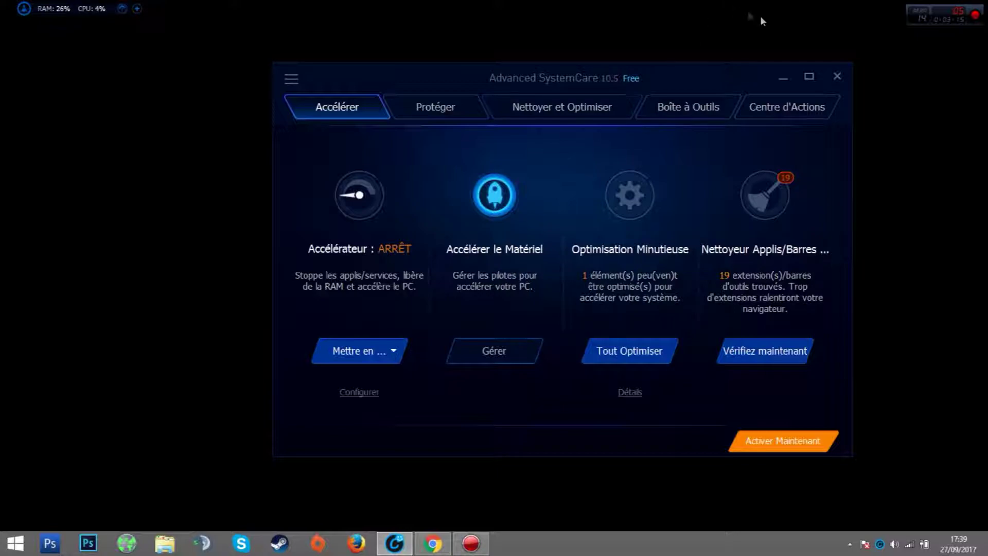
pyautogui.click(832, 80)
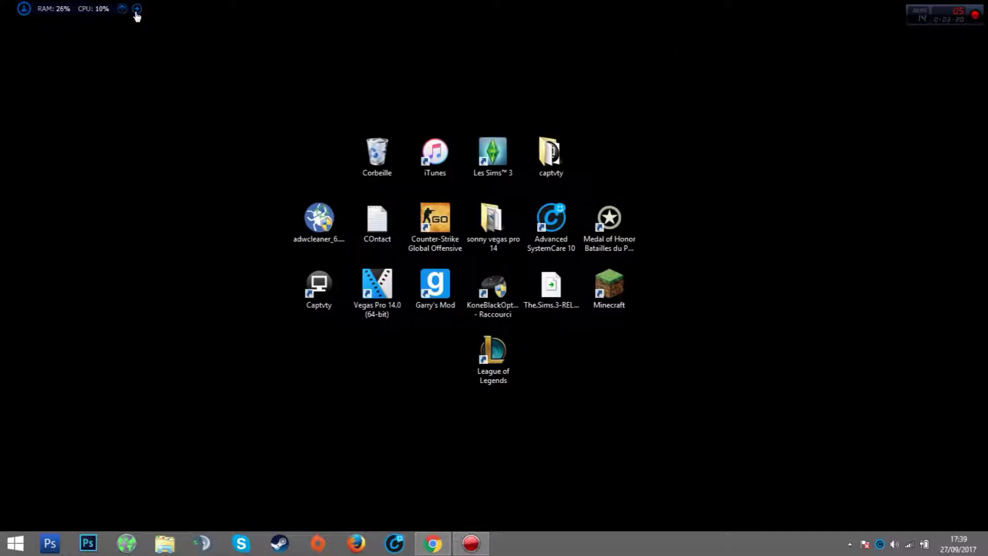
# Move the compact performance widget into the corner of the desktop and use it to free memory.
pyautogui.moveTo(24, 6)
pyautogui.mouseDown()
pyautogui.moveTo(612, 26)
pyautogui.moveTo(694, 5)
pyautogui.moveTo(9, 5)
pyautogui.mouseUp()
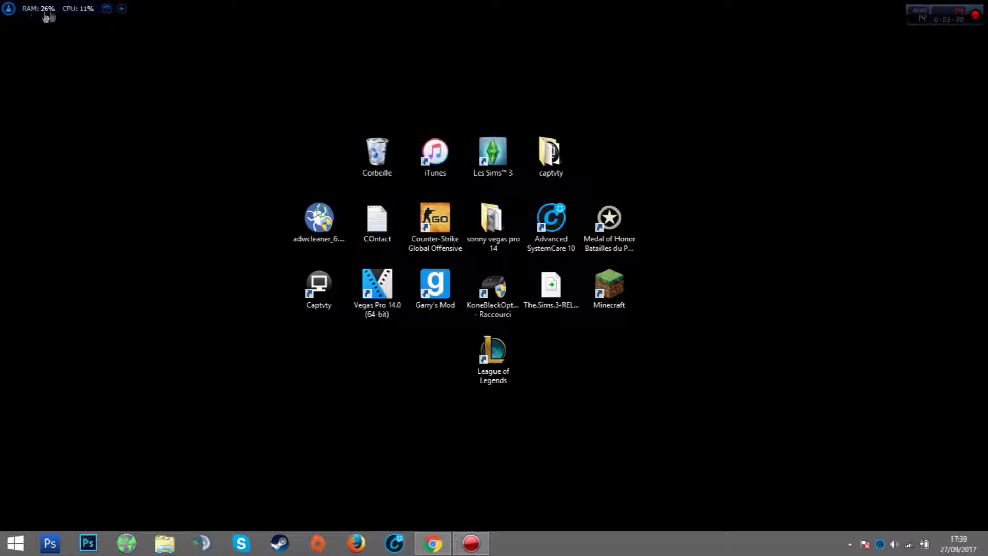
pyautogui.click(11, 12)
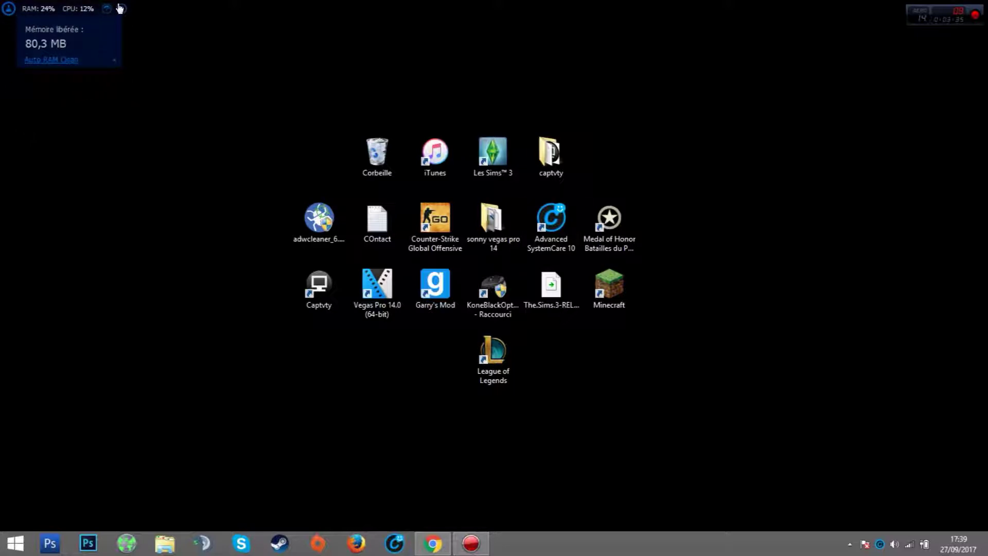
# Expand the performance monitor and check which processes use the disk and the CPU in the Gestionnaire de Ressources.
pyautogui.click(122, 9)
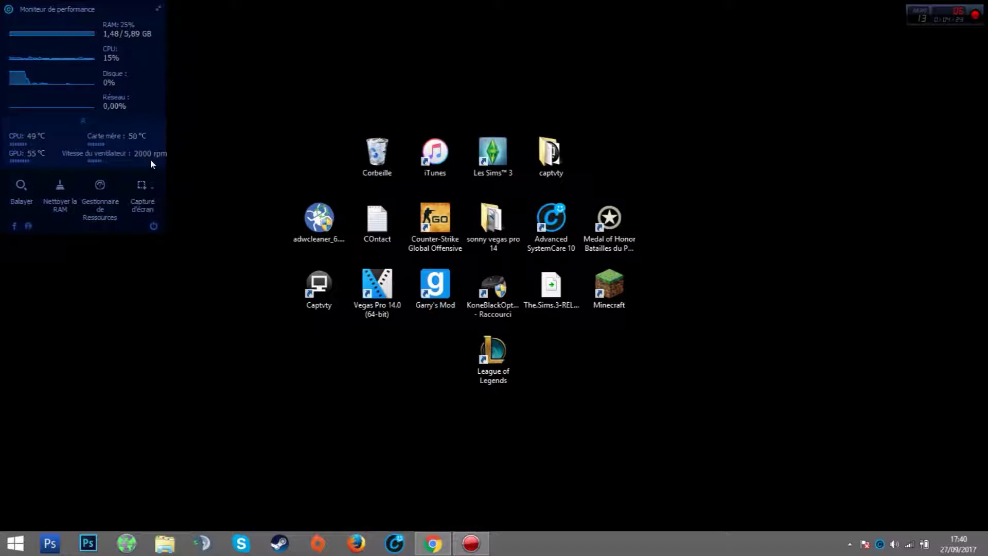
pyautogui.click(100, 188)
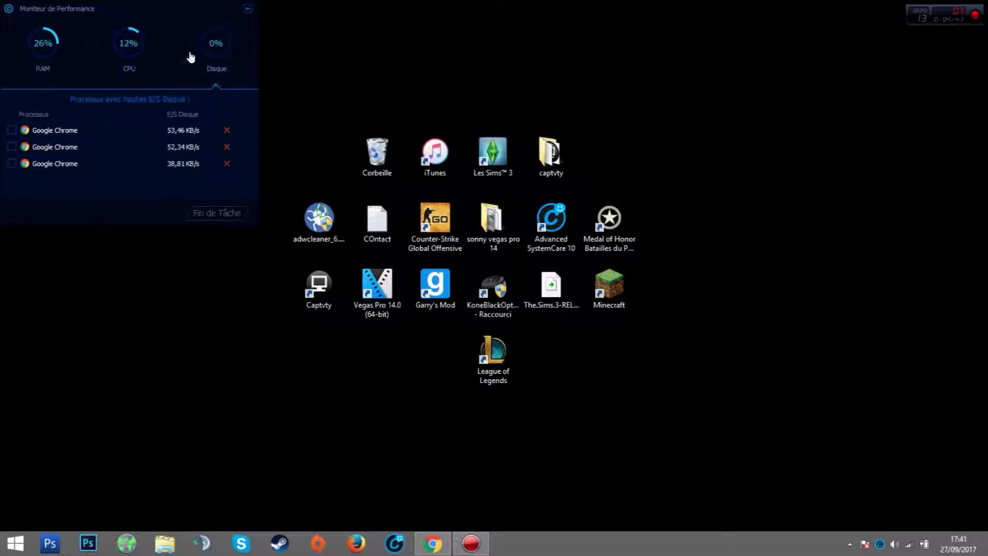
pyautogui.click(131, 54)
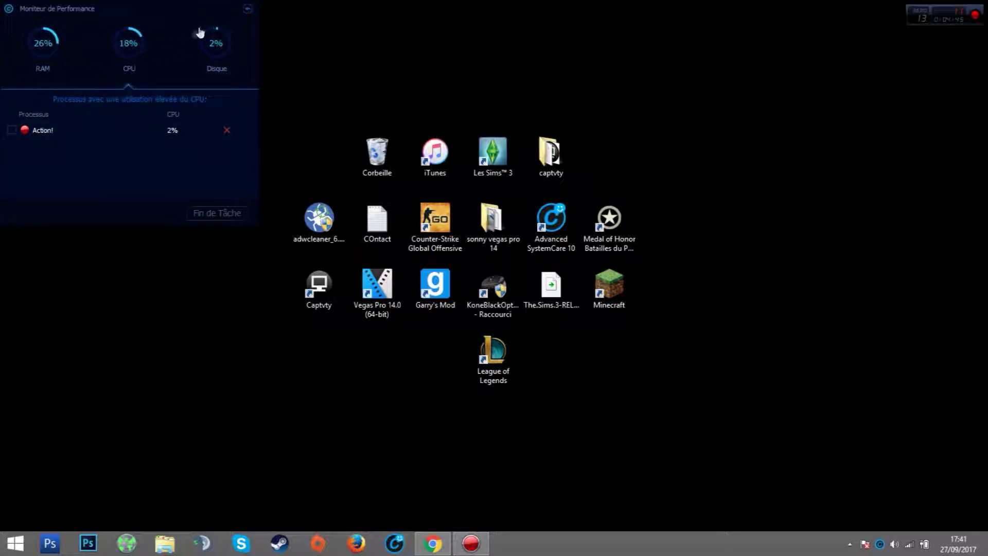
pyautogui.click(247, 11)
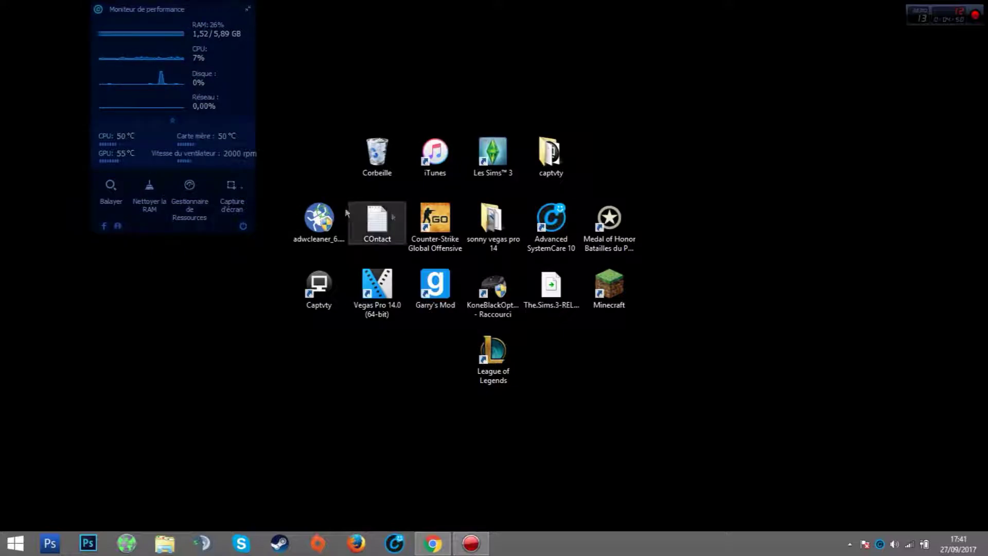
# Open Advanced SystemCare again, show its Nettoyer et Optimiser page and close the window.
pyautogui.doubleClick(538, 229)
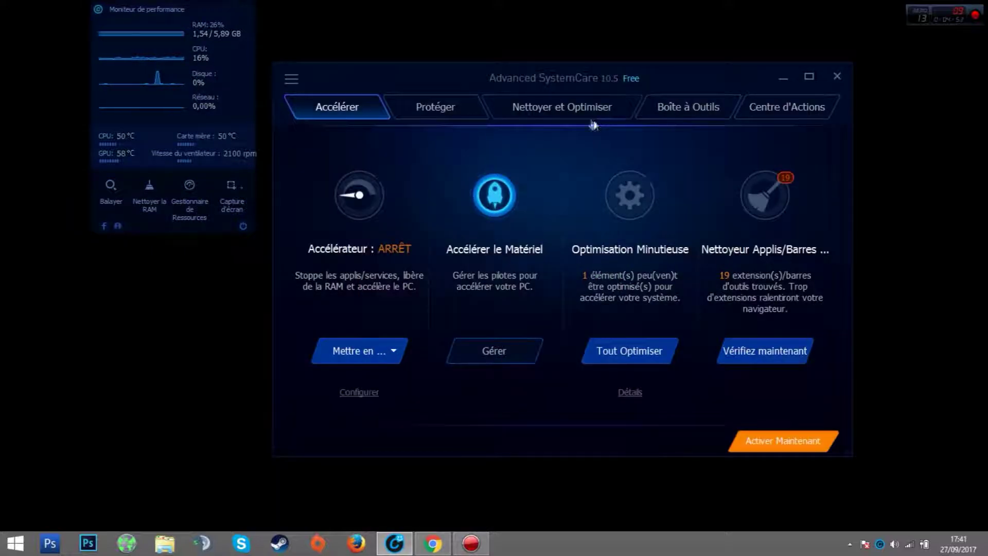
pyautogui.click(561, 106)
pyautogui.click(826, 82)
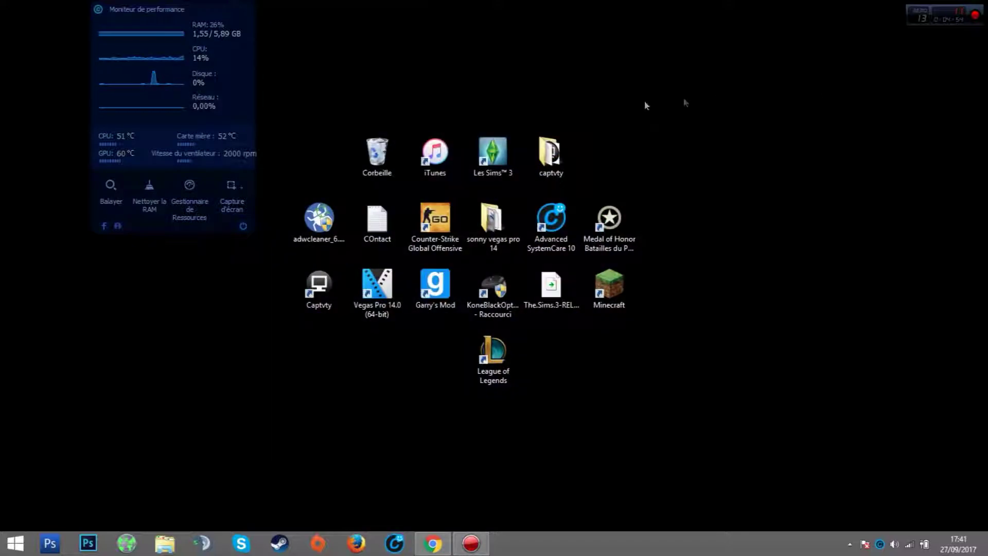
# Clean the RAM from the performance monitor and view its power options without choosing one.
pyautogui.click(146, 191)
pyautogui.click(243, 227)
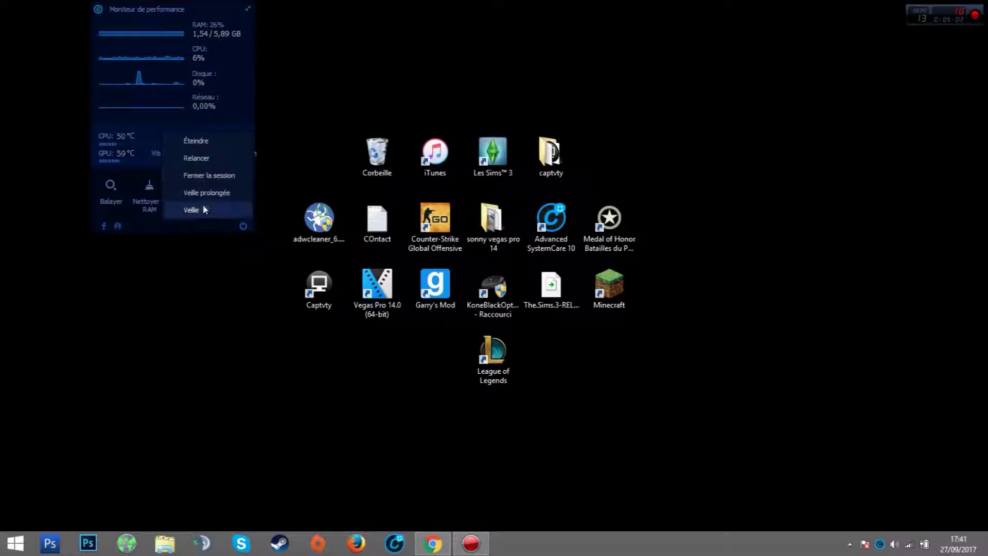
pyautogui.click(129, 247)
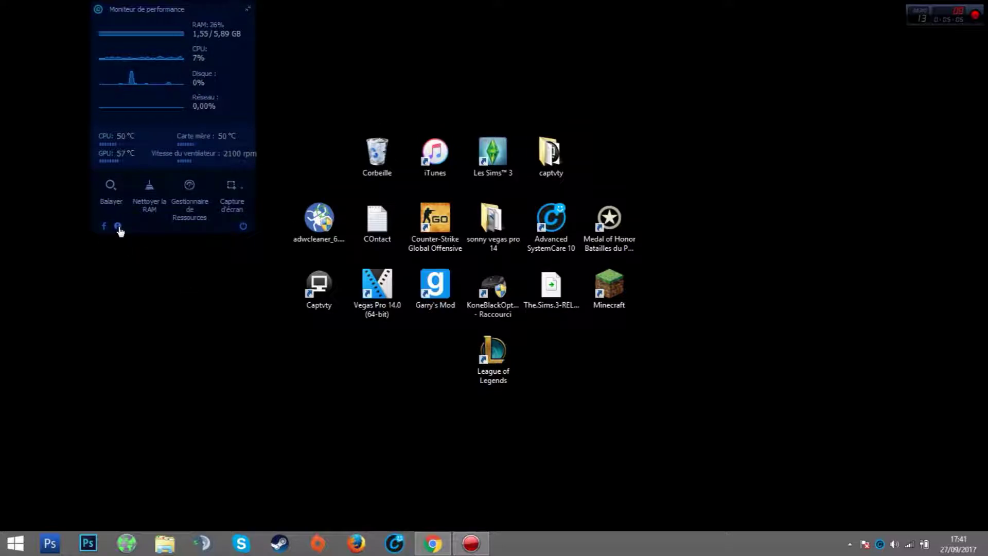
# Collapse the performance monitor to its compact widget, reposition it on the desktop and briefly show its details again.
pyautogui.click(249, 10)
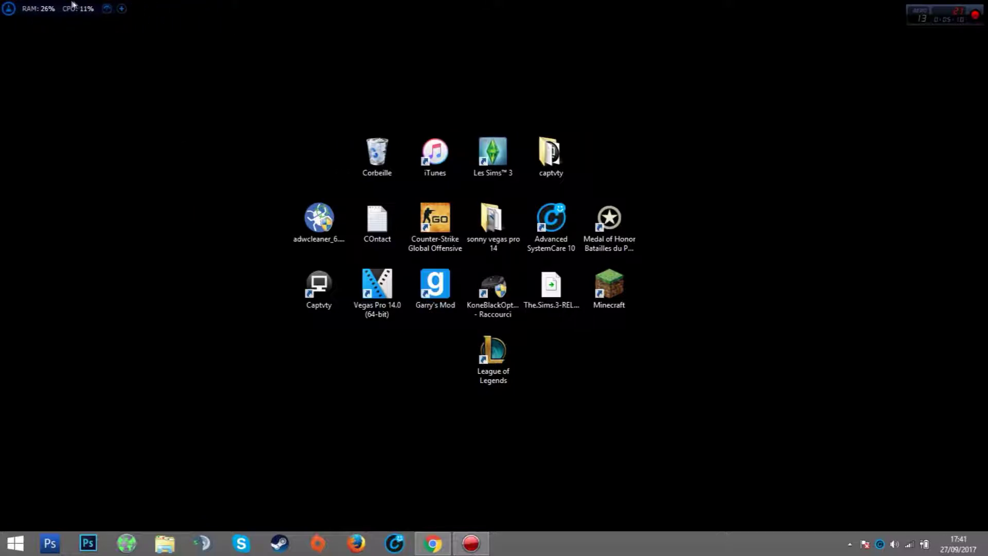
pyautogui.moveTo(42, 14); pyautogui.dragTo(1, 5)
pyautogui.click(62, 8)
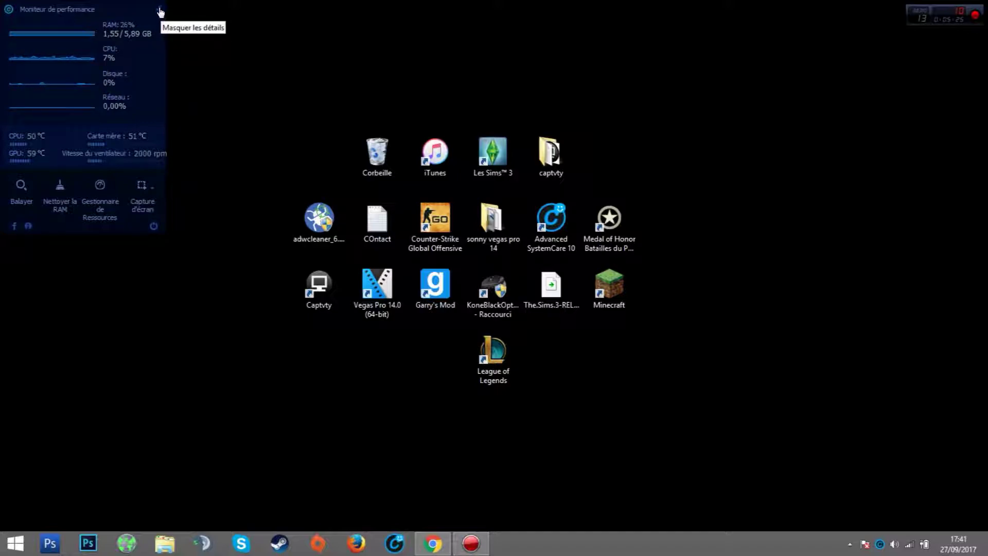
pyautogui.click(160, 12)
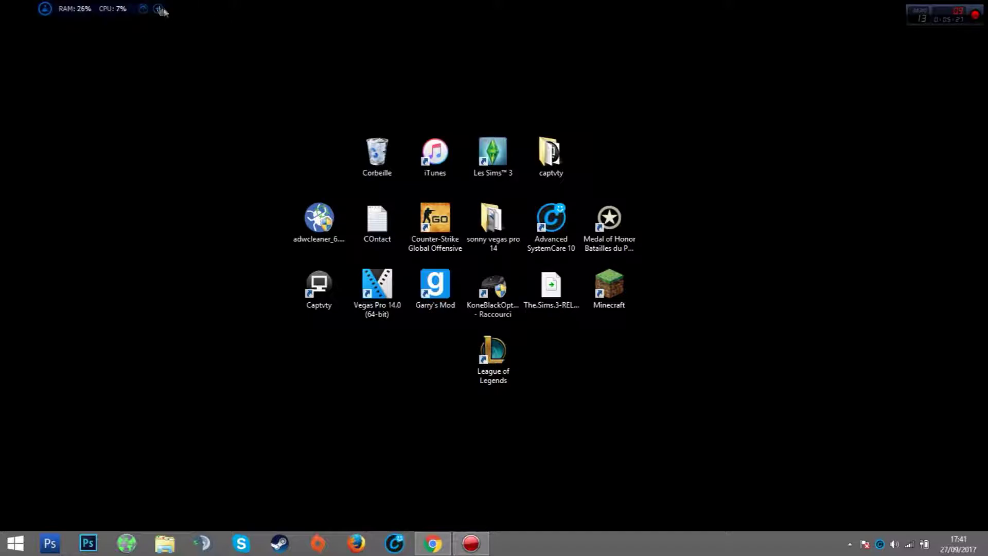
# Reopen Advanced SystemCare and exclude Protection de la Vie Privée from the scan categories.
pyautogui.doubleClick(551, 227)
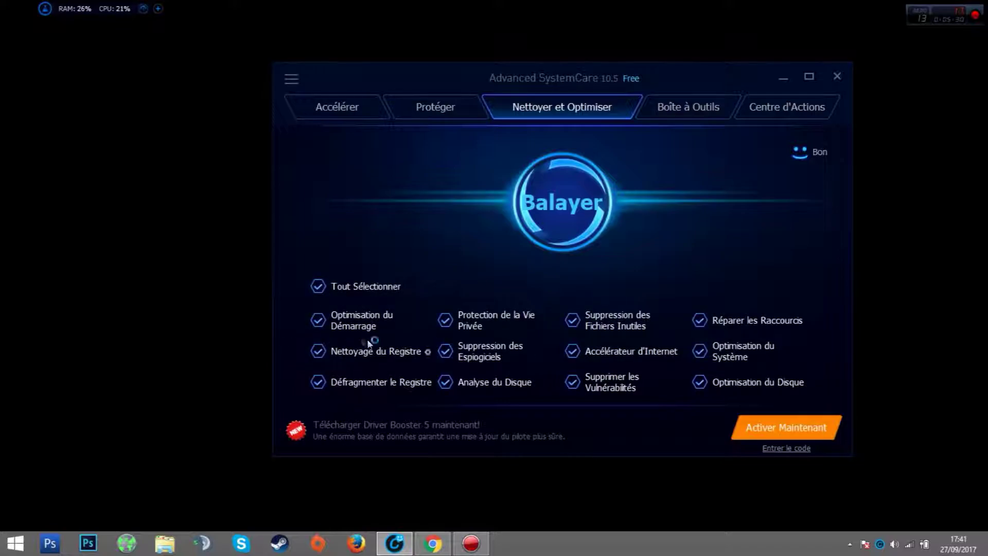
pyautogui.click(856, 83)
pyautogui.click(445, 320)
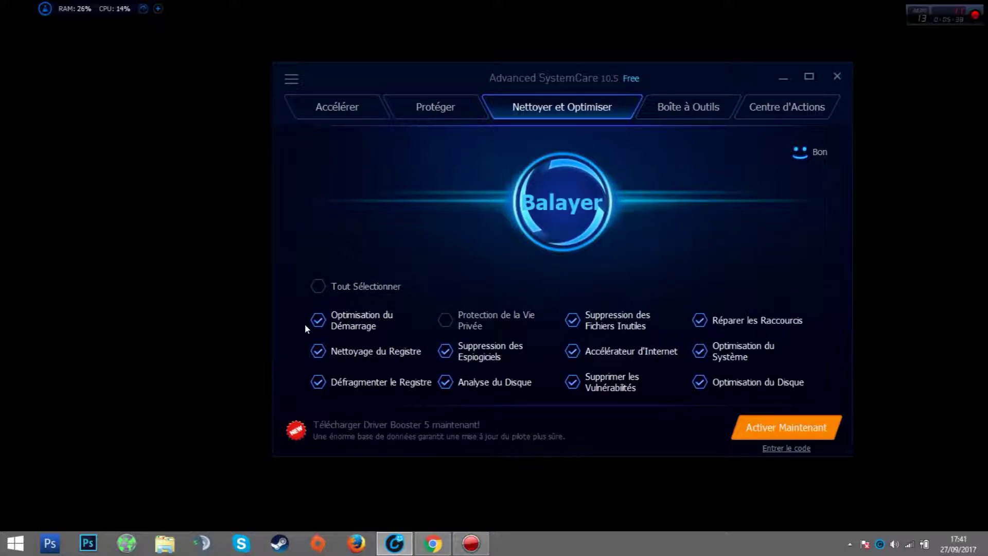
# Include Protection de la Vie Privée in the scan categories again and close Advanced SystemCare.
pyautogui.click(446, 320)
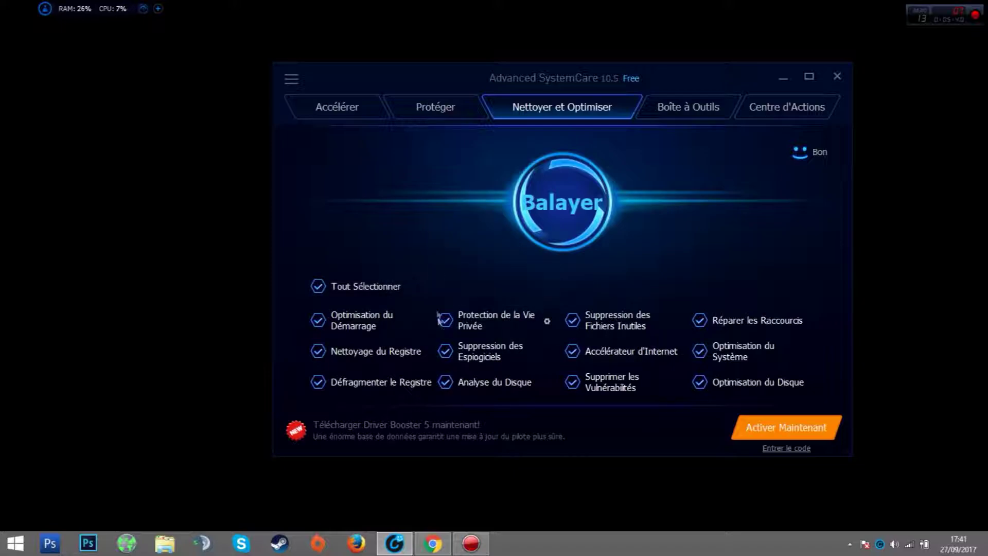
pyautogui.click(837, 76)
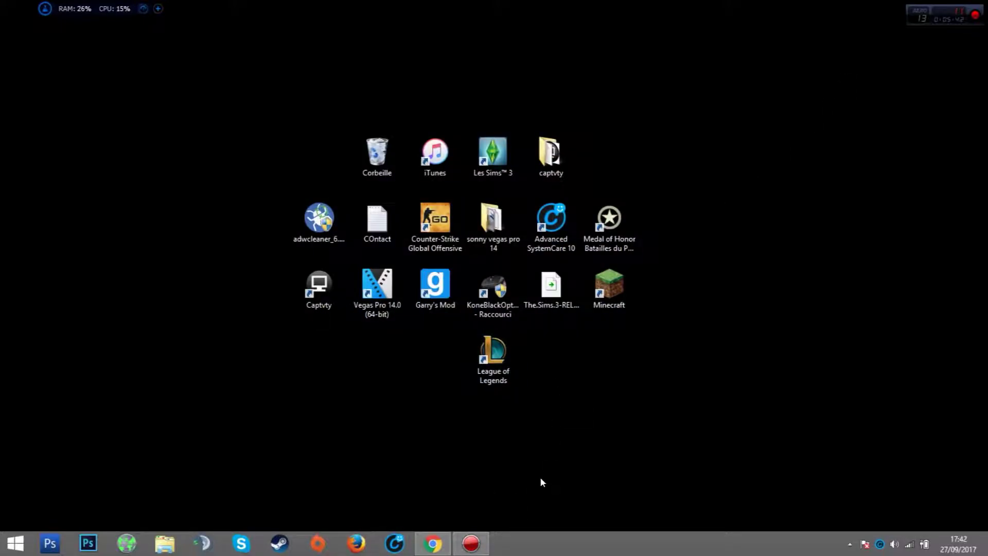
# Switch to Chrome to show the Razer Cortex download page, and minimize the browser to return to the desktop.
pyautogui.click(432, 543)
pyautogui.click(196, 9)
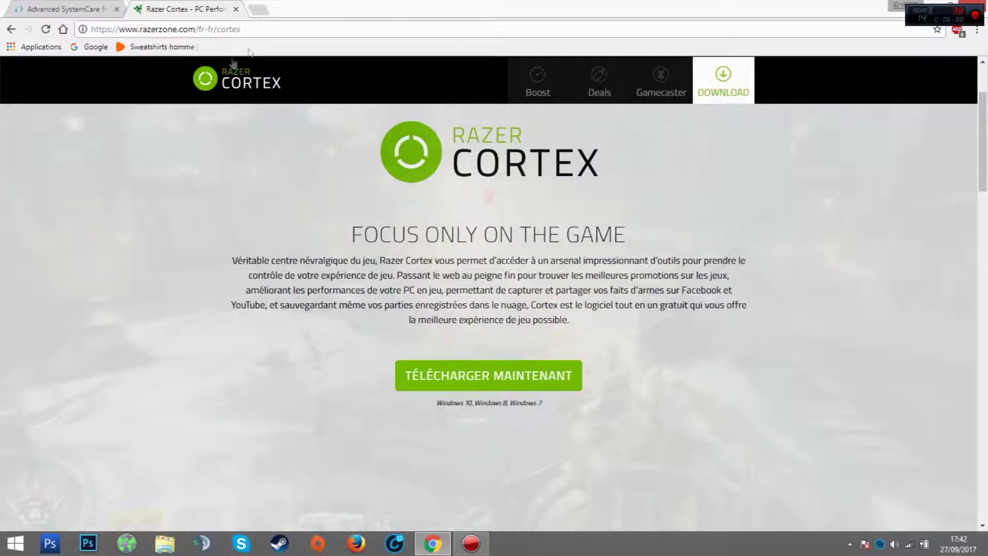
pyautogui.click(935, 5)
pyautogui.moveTo(254, 71); pyautogui.dragTo(628, 464)
pyautogui.click(628, 464)
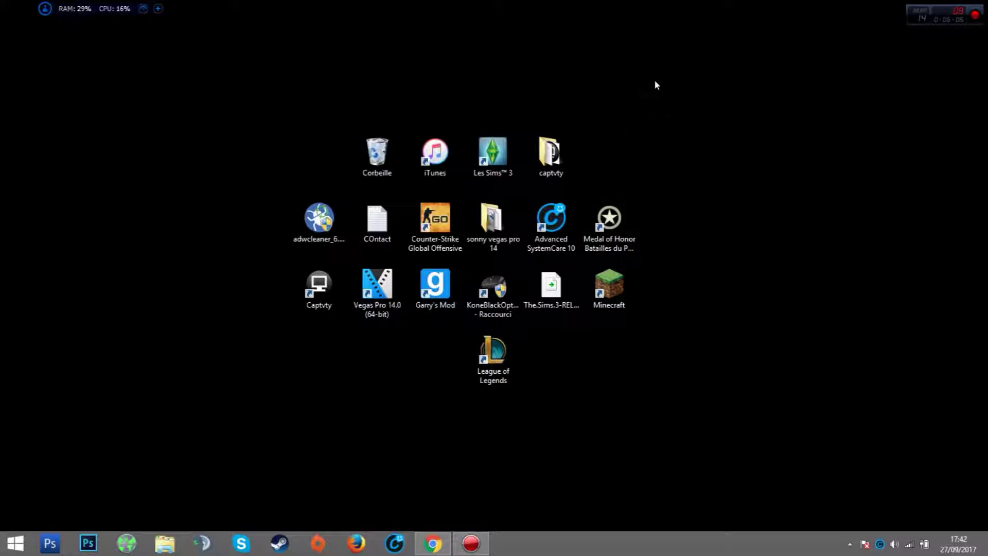
# Launch Razer Cortex, view the Garry's Mod details page from the game library, and close the program.
pyautogui.click(584, 37)
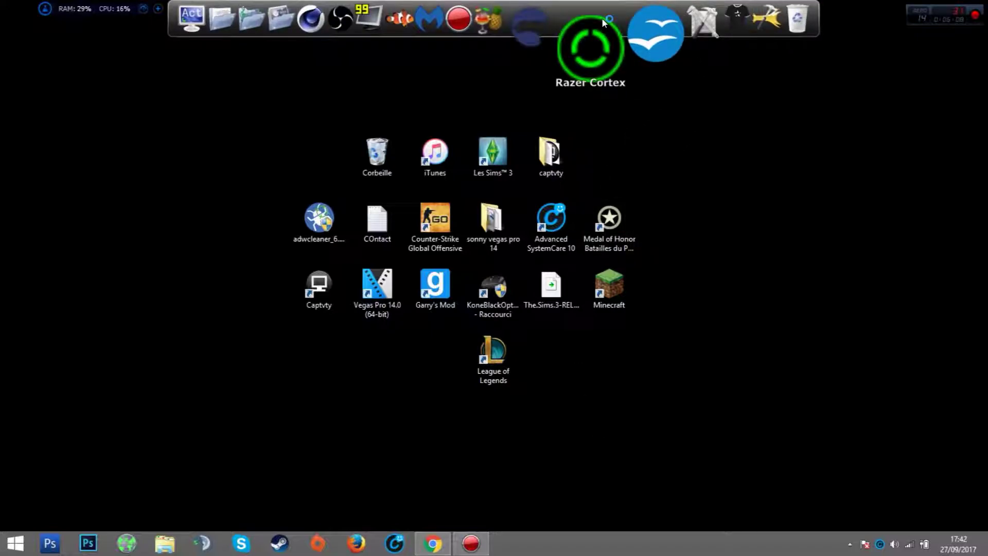
pyautogui.click(549, 296)
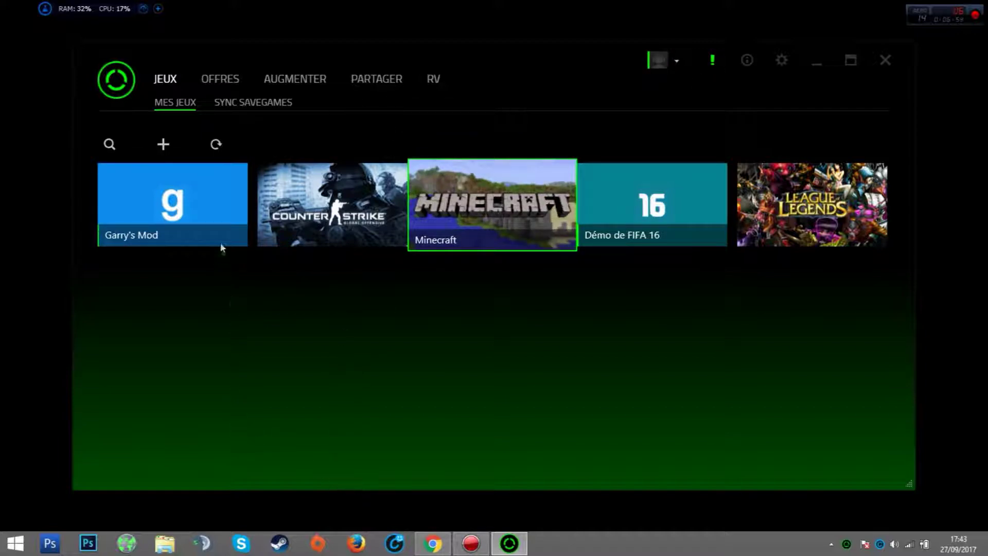
pyautogui.click(206, 203)
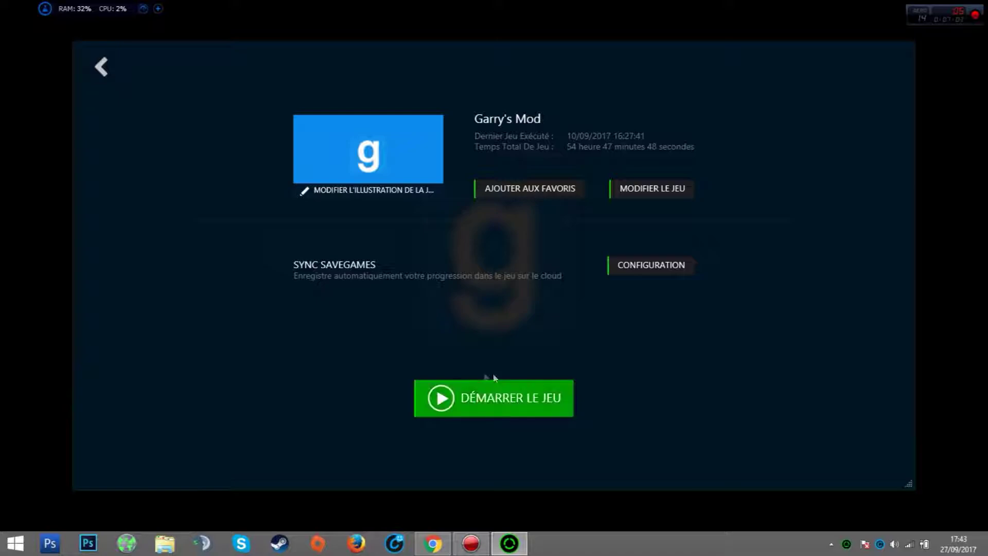
pyautogui.click(102, 67)
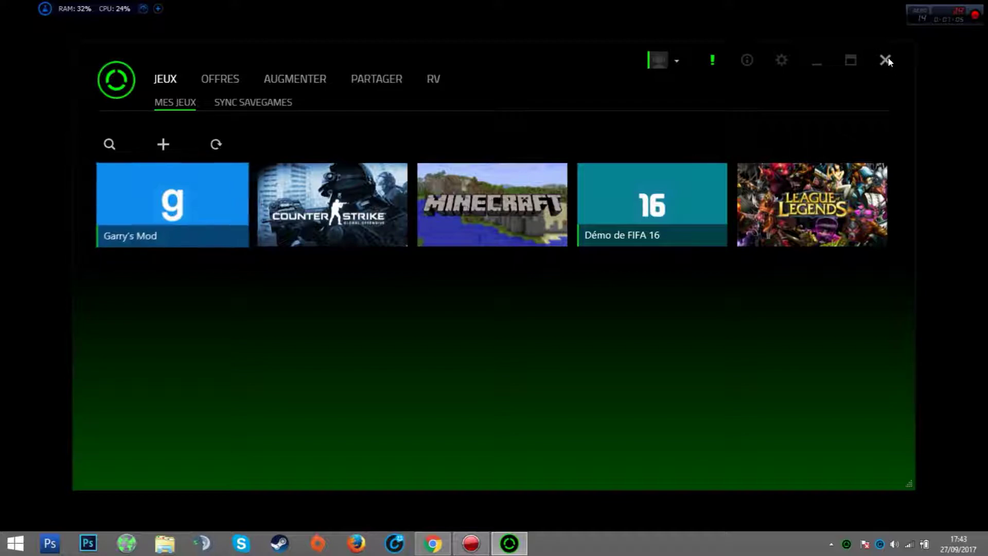
pyautogui.click(886, 60)
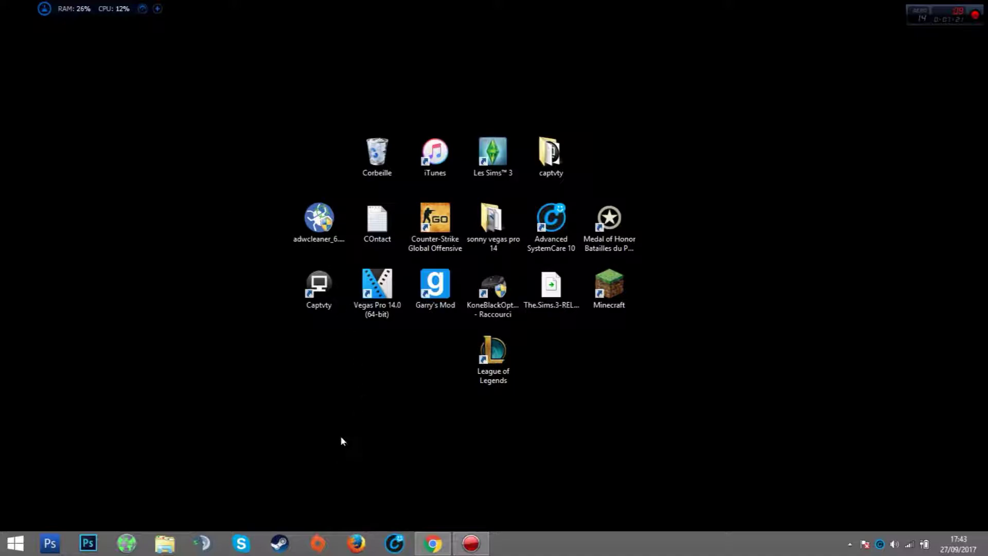
pyautogui.moveTo(231, 126); pyautogui.dragTo(710, 447)
pyautogui.click(535, 415)
# Relaunch Razer Cortex from the desktop dock and authorize the requested changes to the computer.
pyautogui.moveTo(747, 3)
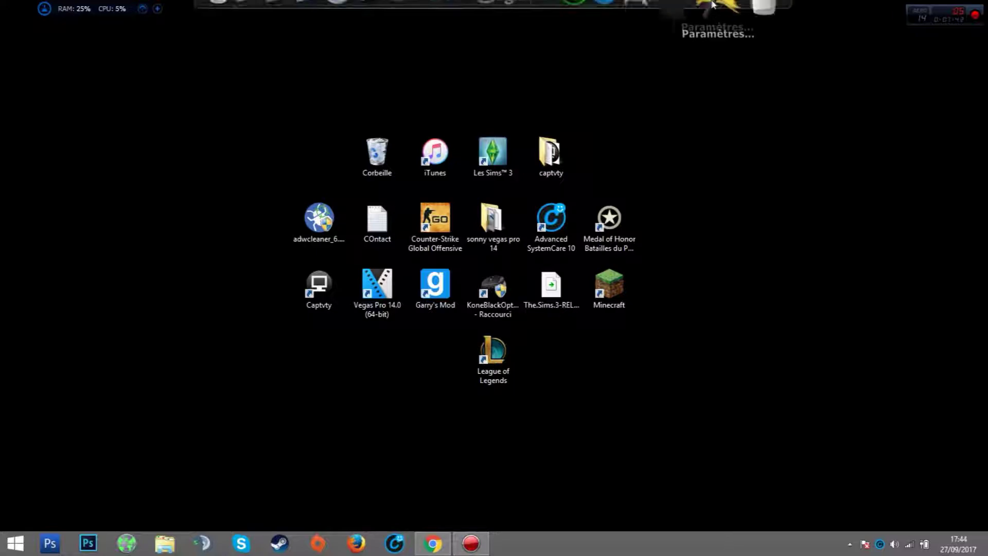
pyautogui.click(593, 33)
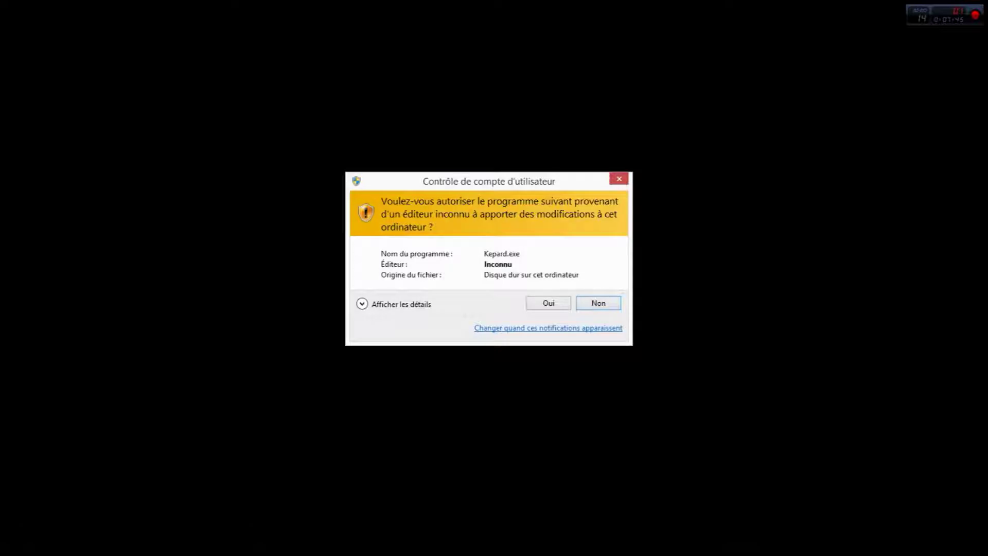
pyautogui.click(549, 302)
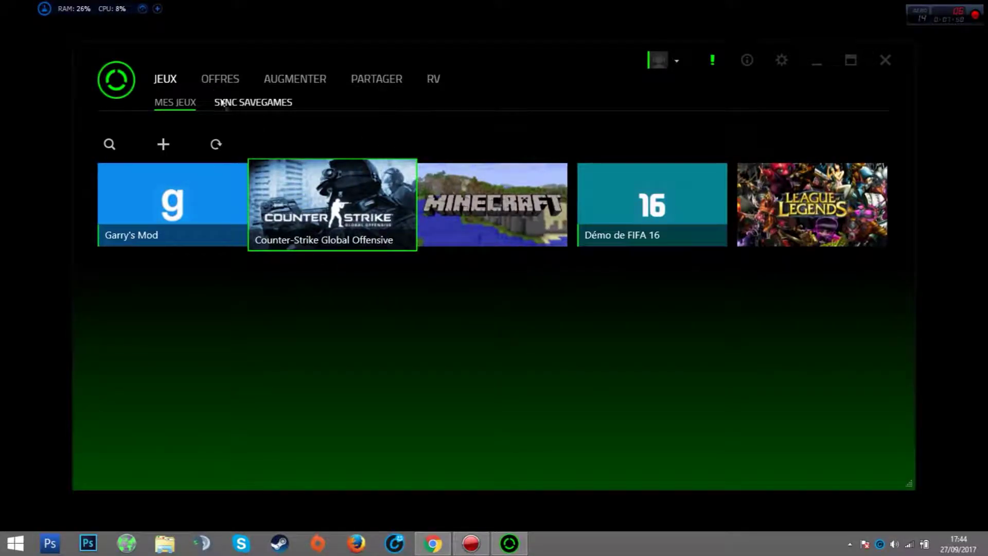
# View how to browse for a program to add as a game, cancel without adding one and close Razer Cortex.
pyautogui.click(163, 146)
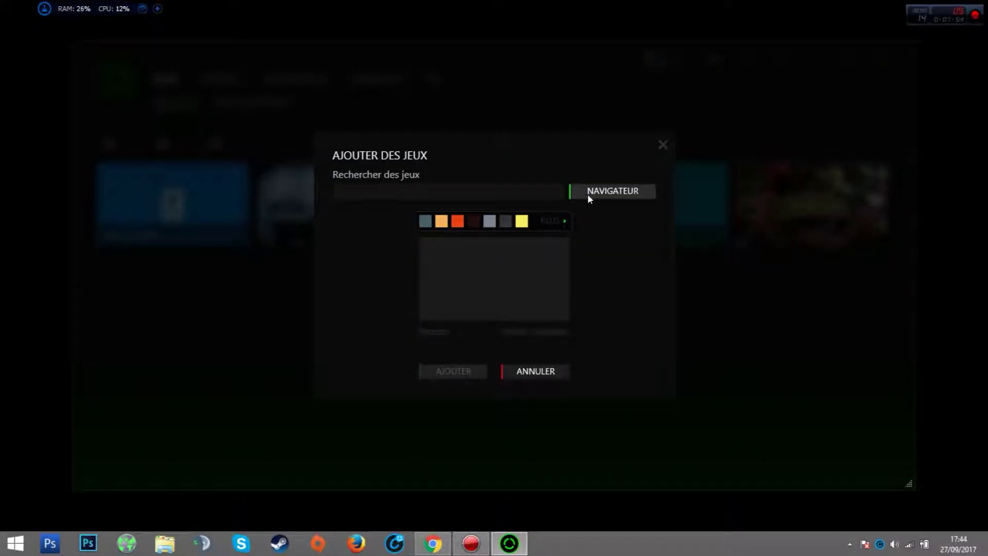
pyautogui.press('Return')
pyautogui.moveTo(288, 124)
pyautogui.mouseDown()
pyautogui.moveTo(289, 244)
pyautogui.moveTo(289, 117)
pyautogui.mouseUp()
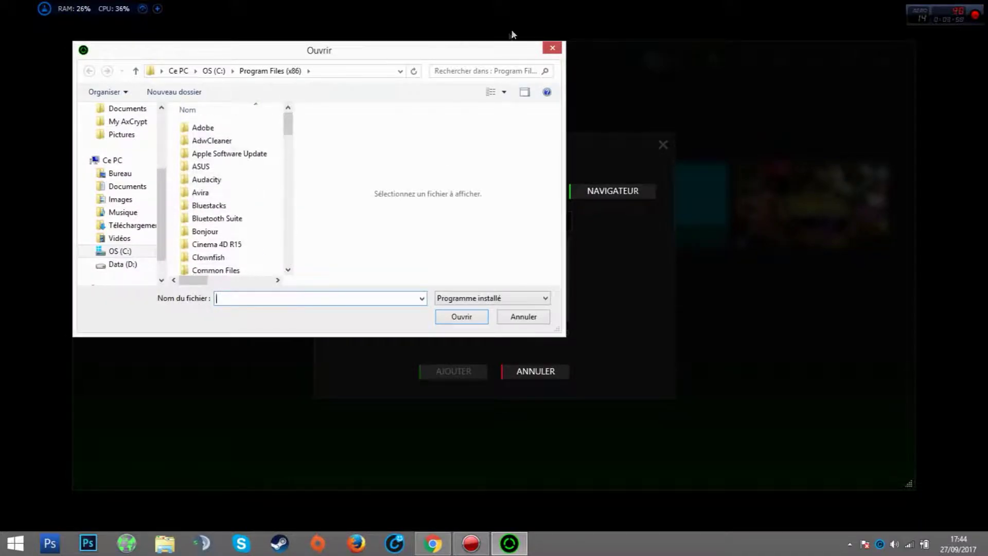
pyautogui.click(552, 48)
pyautogui.click(663, 144)
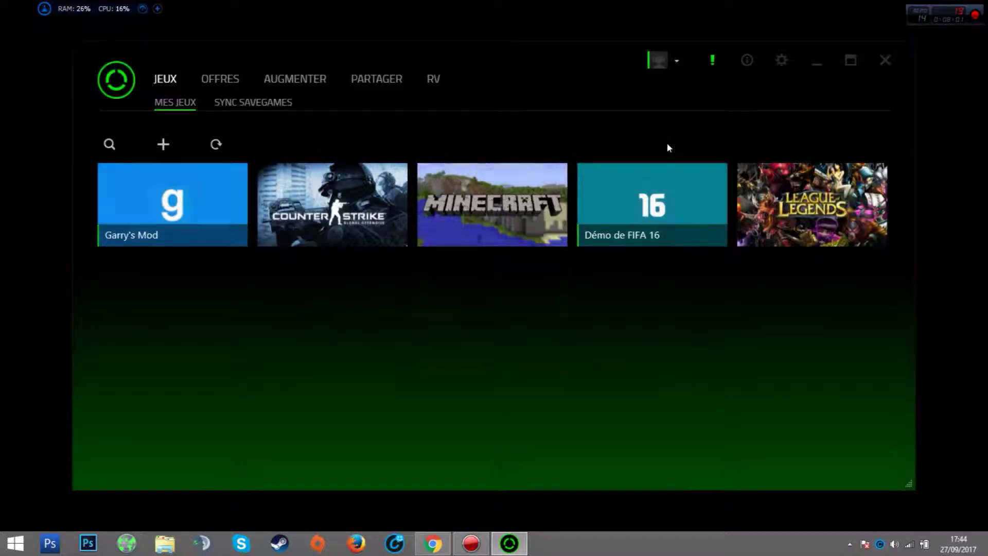
pyautogui.click(884, 62)
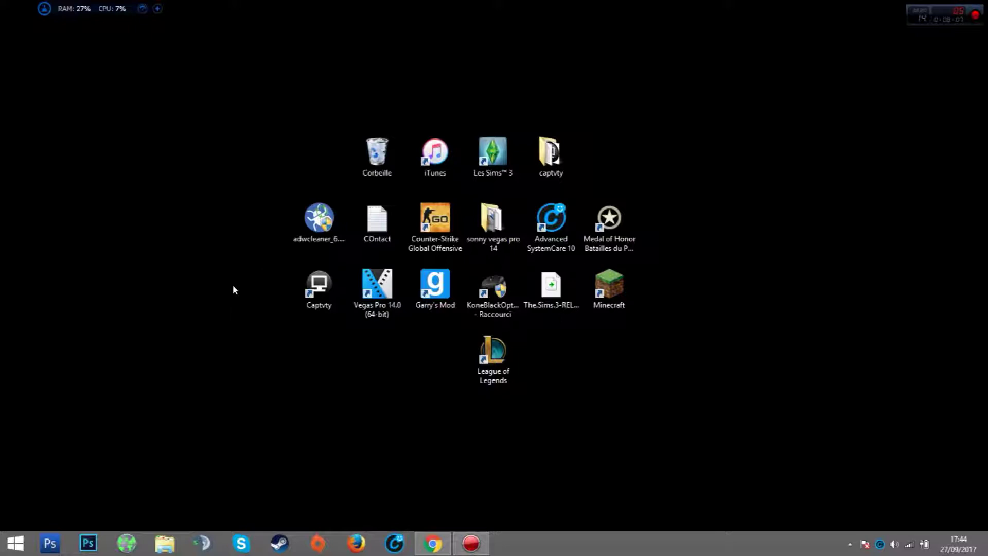
# Run sysdm.cpl and open the performance options from the advanced system settings.
pyautogui.press('super+r')
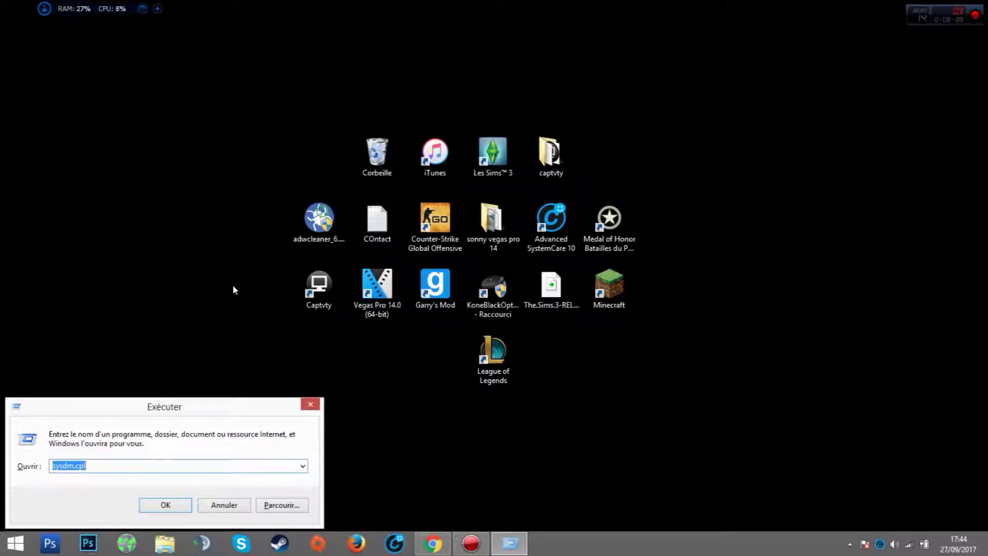
pyautogui.click(103, 462)
pyautogui.moveTo(103, 462); pyautogui.dragTo(50, 465)
pyautogui.click(108, 466)
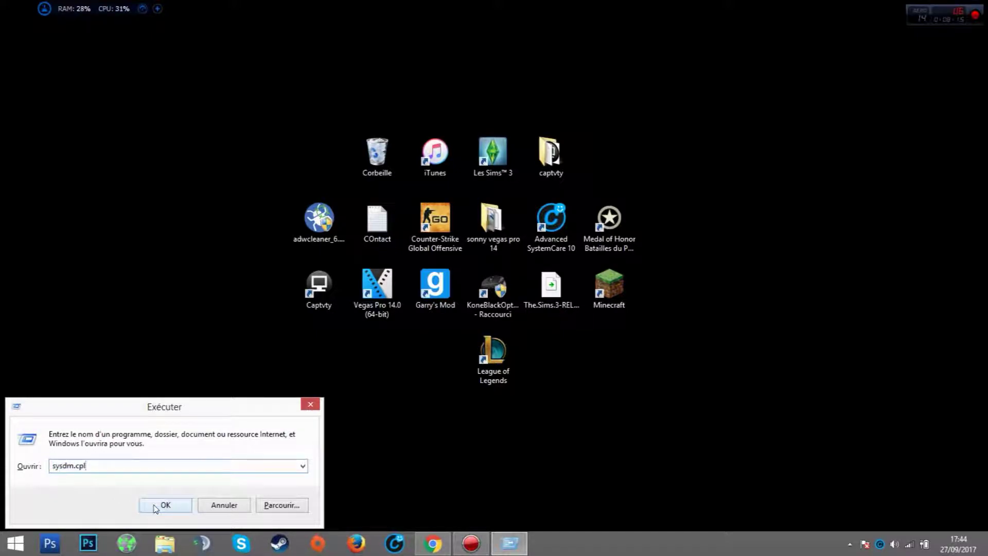
pyautogui.click(175, 506)
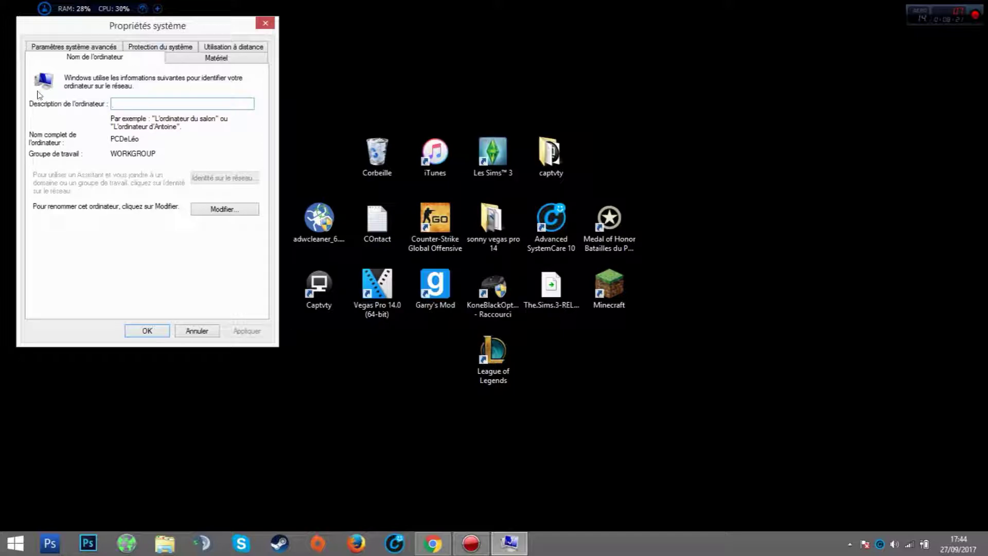
pyautogui.click(83, 47)
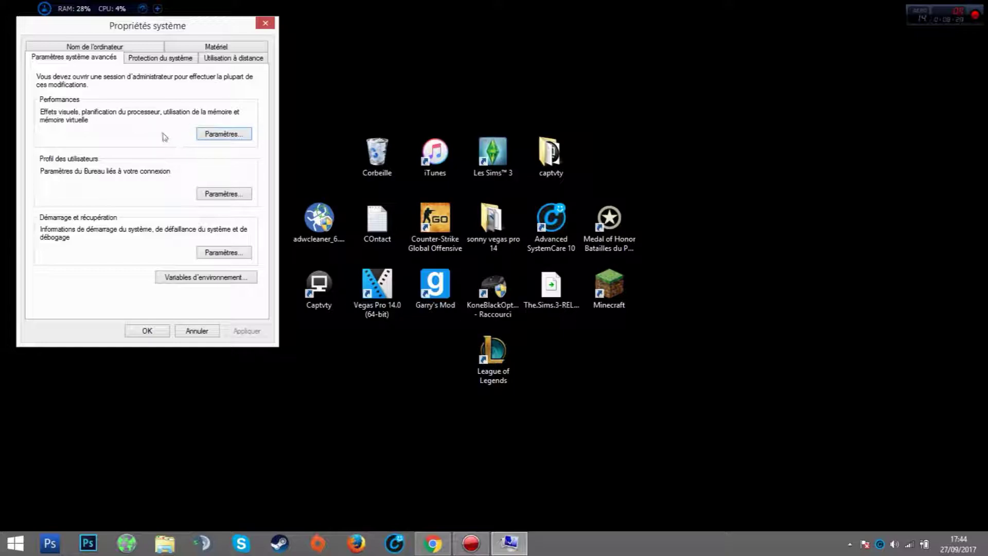
pyautogui.click(228, 135)
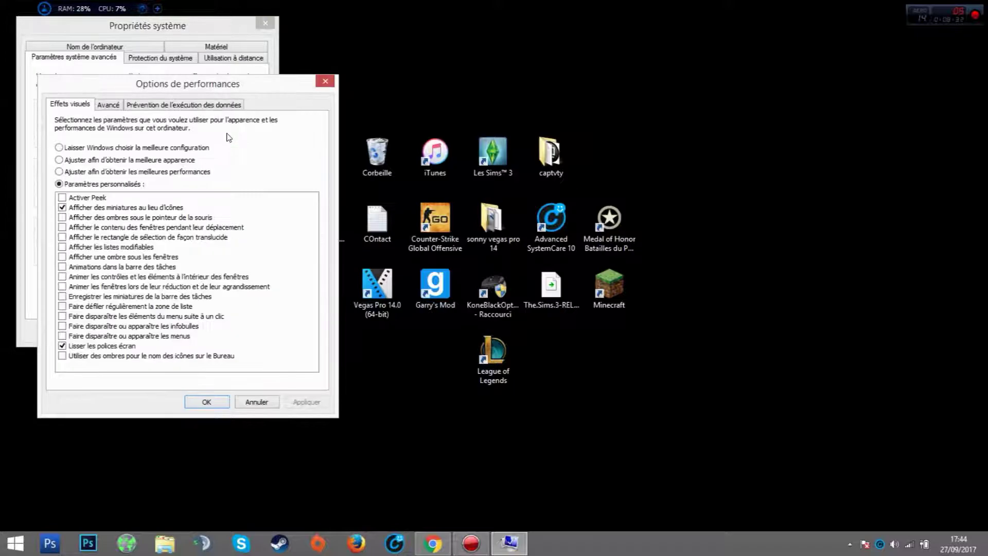
# Select Laisser Windows choisir la meilleure configuration for the visual effects, and disable every effect in the list.
pyautogui.click(126, 162)
pyautogui.click(116, 147)
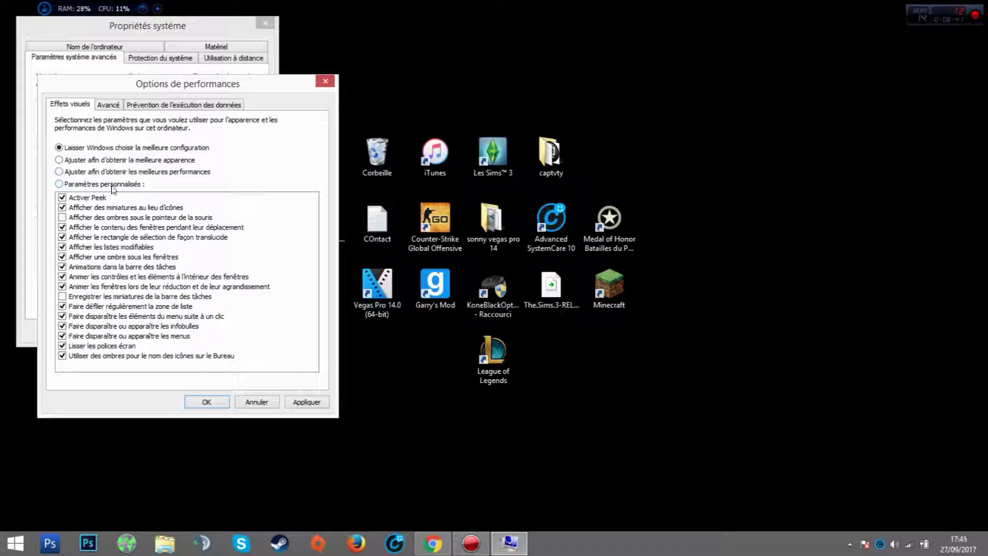
pyautogui.click(61, 197)
pyautogui.click(62, 207)
pyautogui.click(61, 227)
pyautogui.click(62, 237)
pyautogui.click(62, 267)
pyautogui.click(62, 246)
pyautogui.click(62, 256)
pyautogui.click(62, 277)
pyautogui.click(61, 286)
pyautogui.click(62, 297)
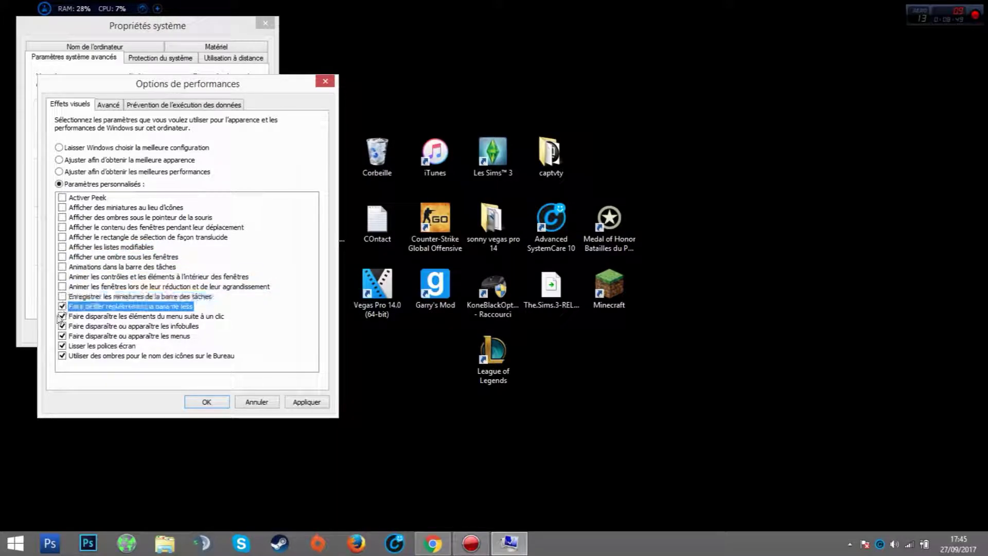
pyautogui.click(62, 306)
pyautogui.click(61, 325)
pyautogui.click(61, 336)
pyautogui.click(61, 346)
pyautogui.click(62, 356)
# Re-enable Lisser les polices écran and Afficher des miniatures au lieu d'icônes, and apply the custom visual effects.
pyautogui.click(61, 346)
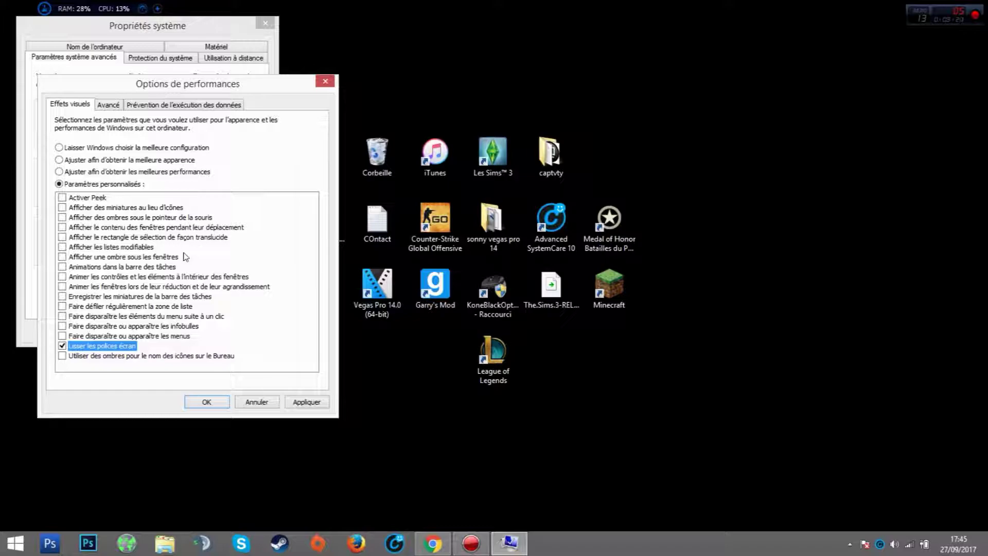
pyautogui.click(62, 207)
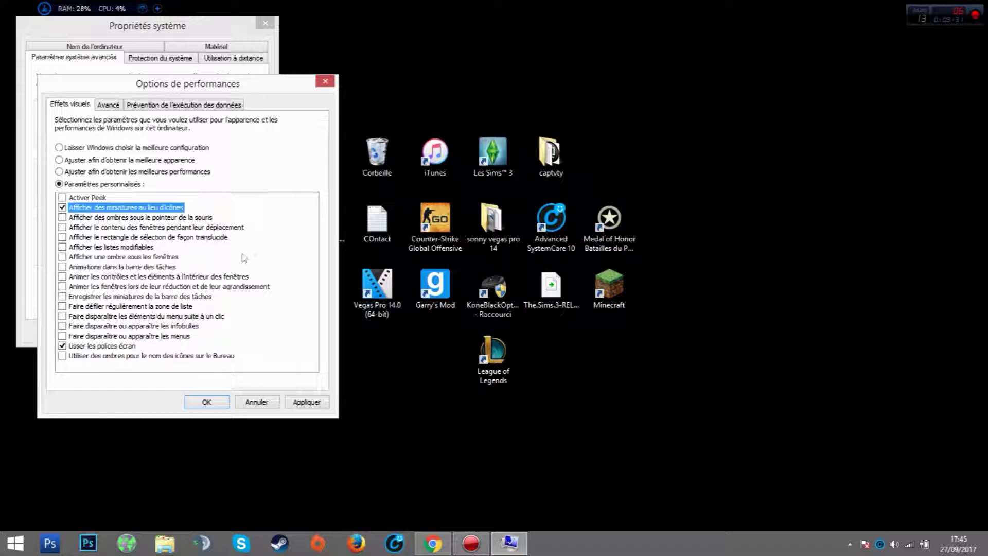
pyautogui.click(78, 237)
pyautogui.click(77, 237)
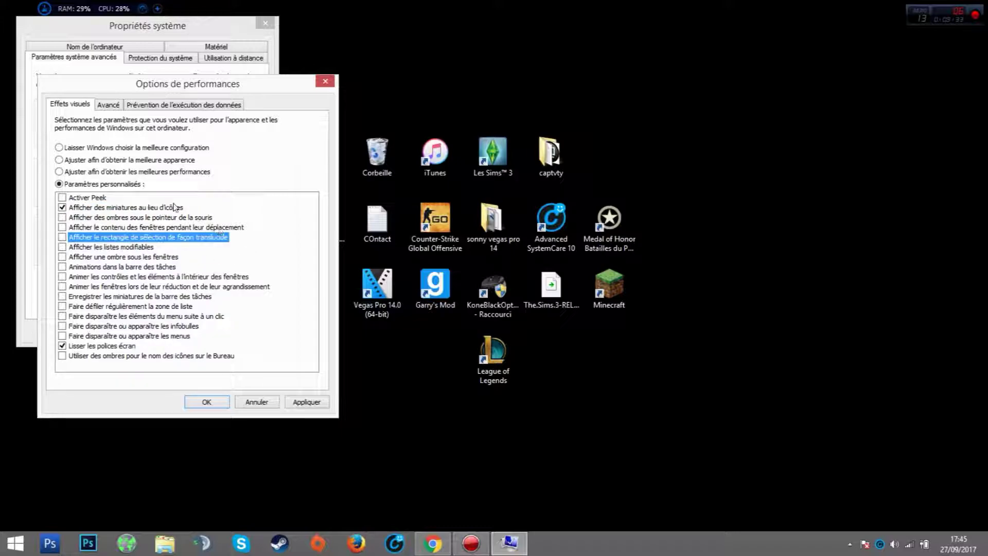
pyautogui.moveTo(679, 155); pyautogui.dragTo(582, 395)
pyautogui.click(578, 390)
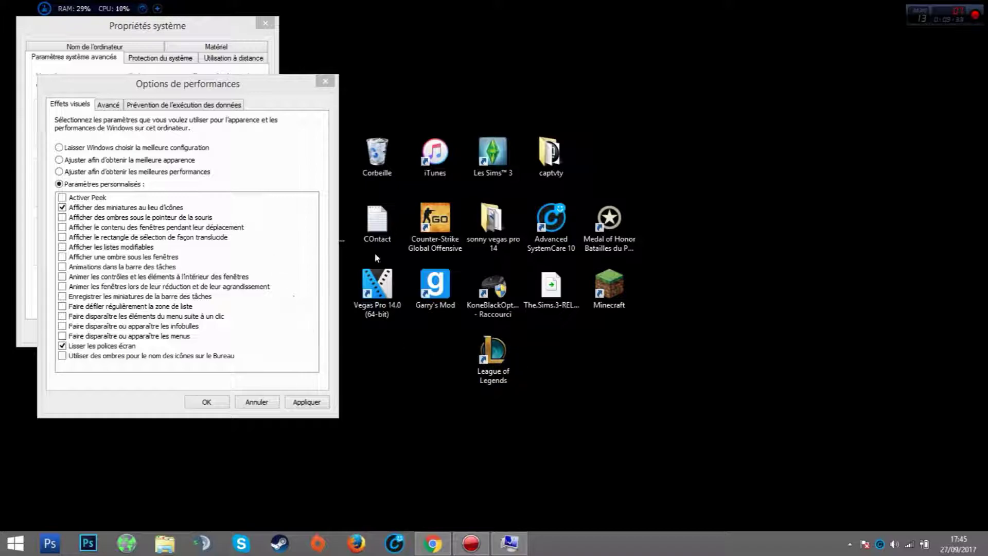
pyautogui.click(320, 401)
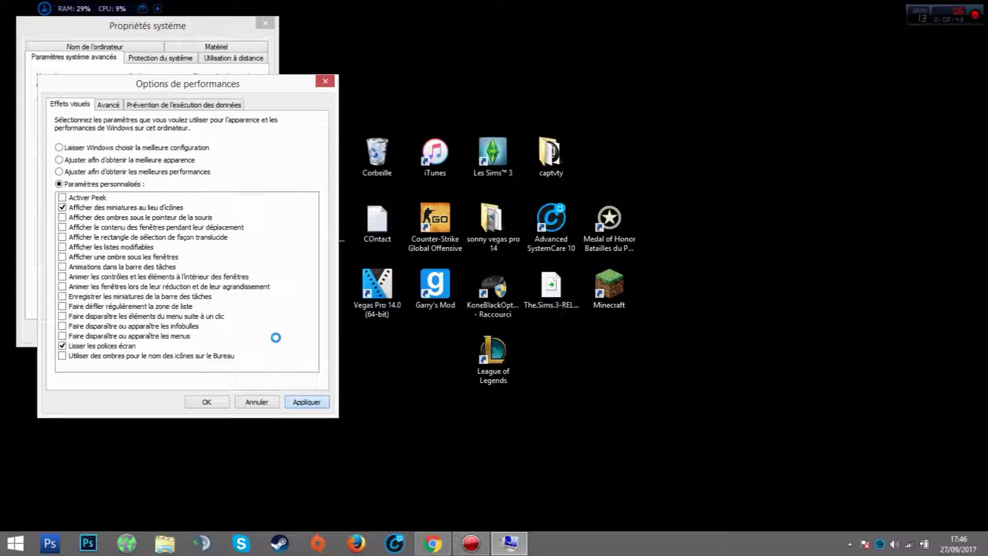
pyautogui.click(205, 402)
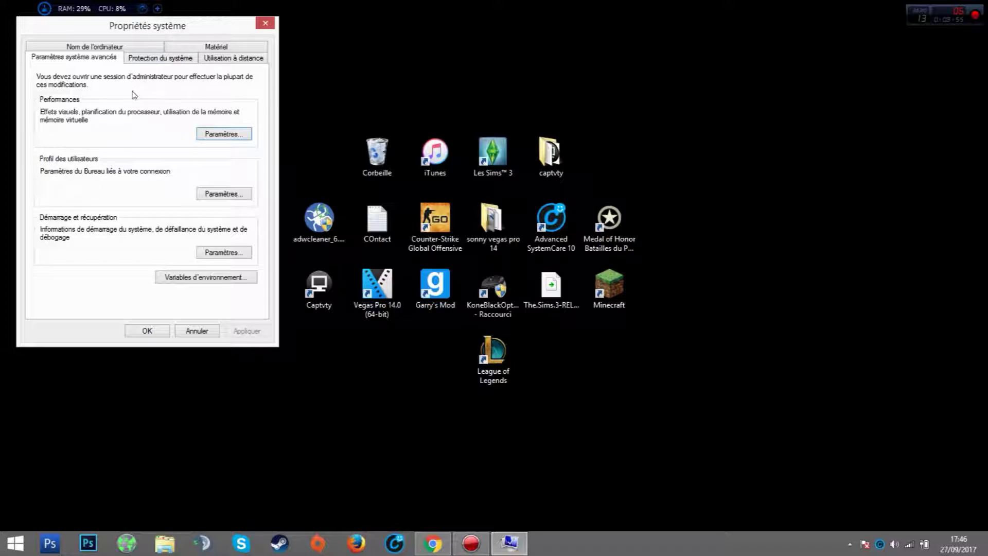
# Glance at the system protection settings and reopen the performance options at their advanced settings.
pyautogui.click(159, 58)
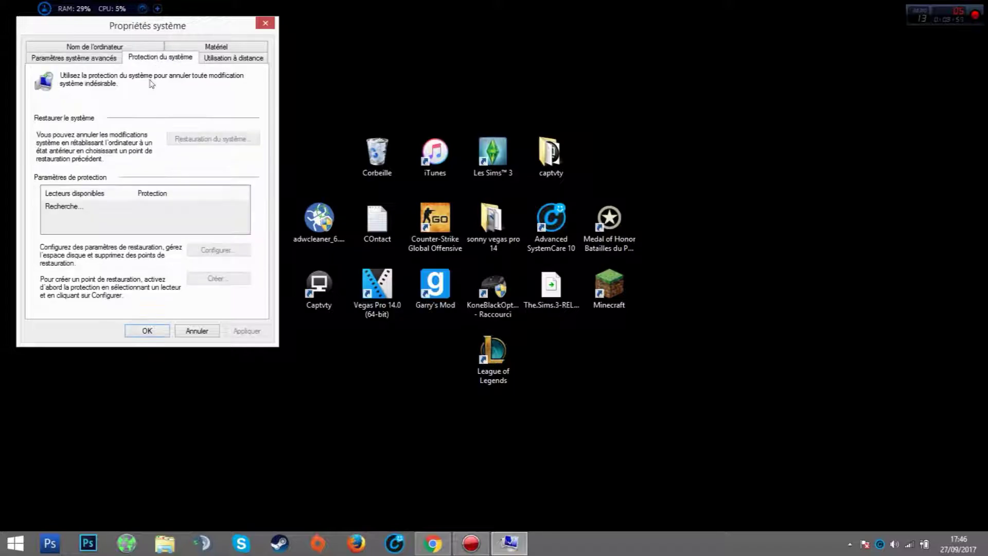
pyautogui.click(111, 60)
pyautogui.click(217, 134)
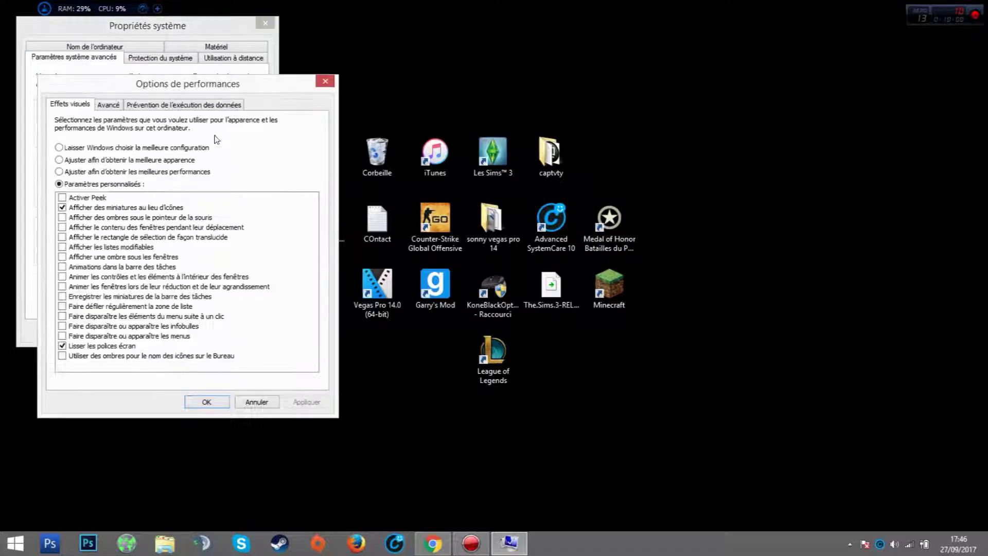
pyautogui.click(109, 106)
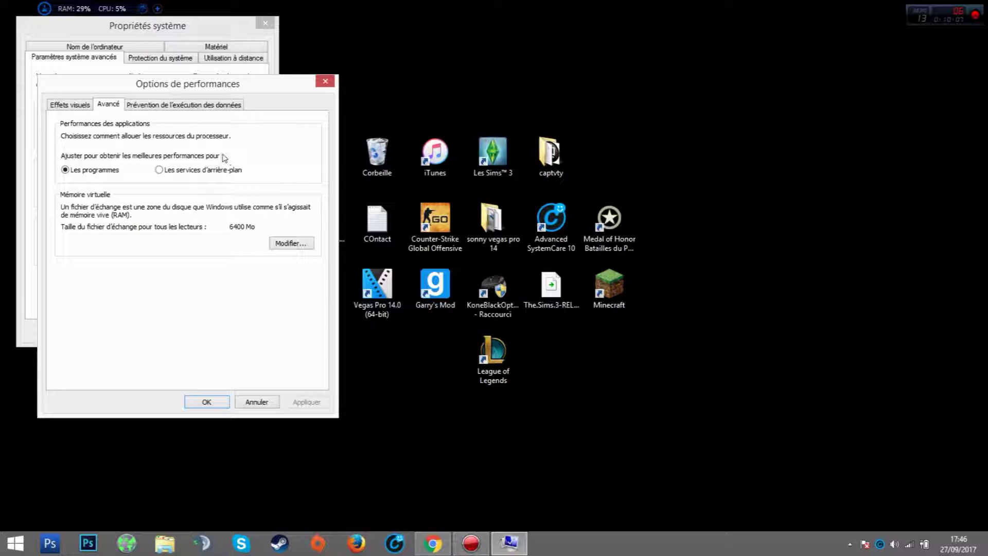
# Allocate processor resources for best performance of Les programmes, and view the virtual memory settings without changing them.
pyautogui.click(82, 170)
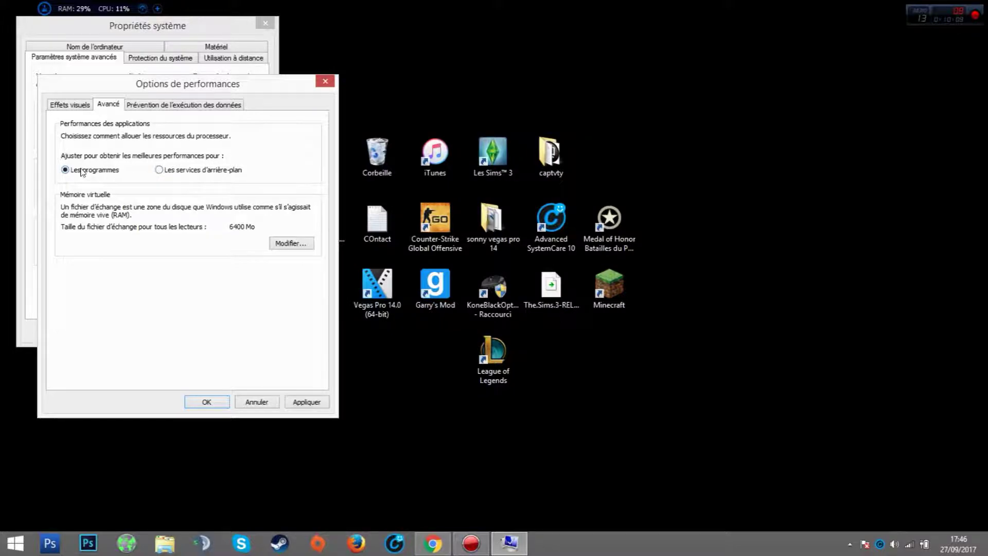
pyautogui.click(159, 170)
pyautogui.click(76, 172)
pyautogui.click(305, 244)
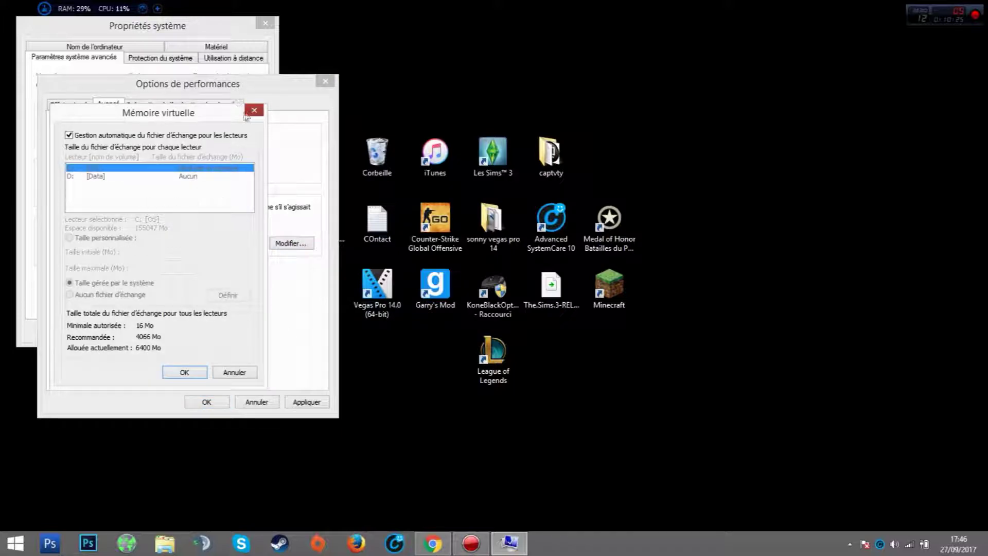
pyautogui.click(253, 112)
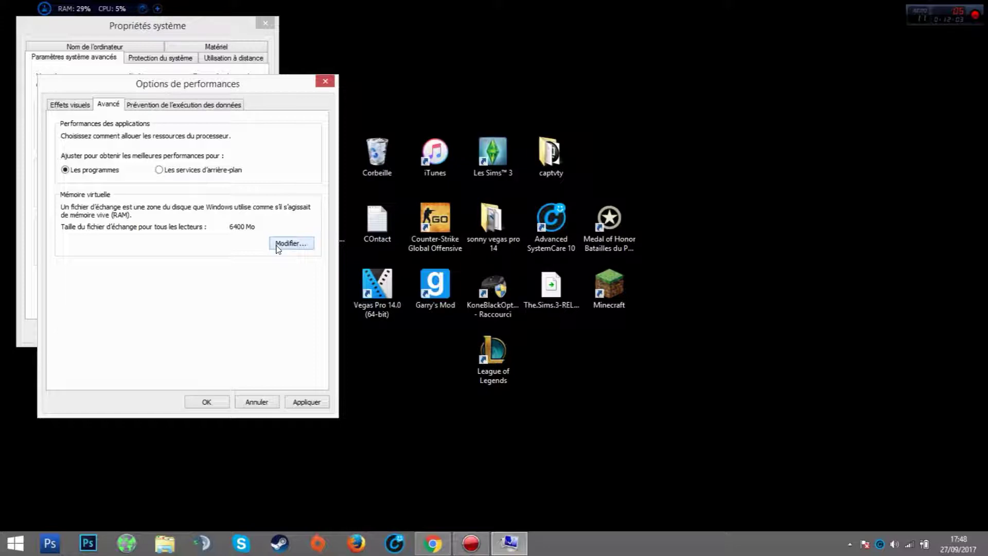
# Close the performance options and the system properties.
pyautogui.click(319, 82)
pyautogui.click(265, 25)
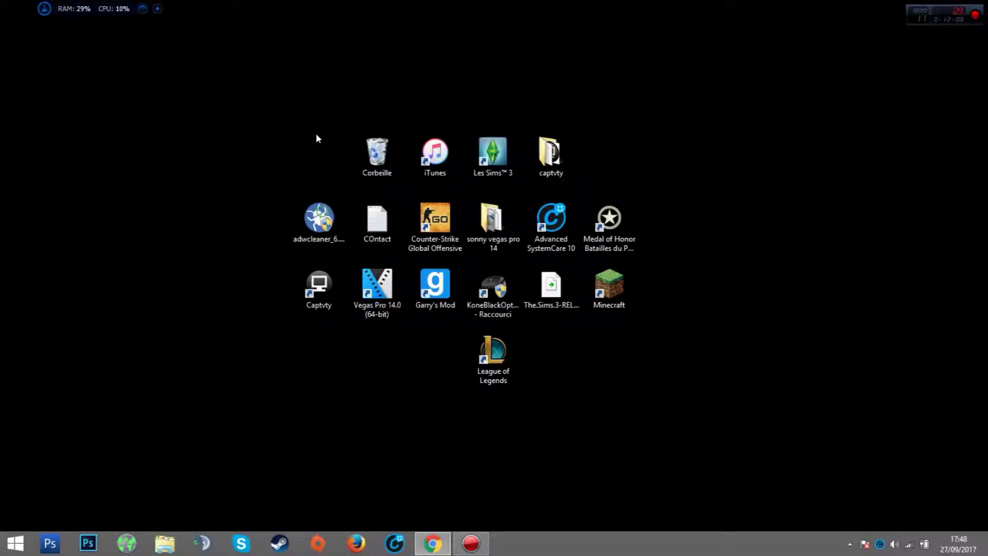
pyautogui.moveTo(254, 96); pyautogui.dragTo(909, 522)
pyautogui.click(782, 459)
pyautogui.moveTo(875, 126)
pyautogui.mouseDown()
pyautogui.moveTo(783, 369)
pyautogui.moveTo(721, 406)
pyautogui.moveTo(882, 131)
pyautogui.moveTo(751, 419)
pyautogui.moveTo(754, 404)
pyautogui.moveTo(853, 367)
pyautogui.moveTo(958, 251)
pyautogui.moveTo(761, 429)
pyautogui.moveTo(720, 346)
pyautogui.moveTo(802, 267)
pyautogui.mouseUp()
pyautogui.moveTo(878, 146); pyautogui.dragTo(738, 5)
pyautogui.moveTo(810, 94); pyautogui.dragTo(75, 363)
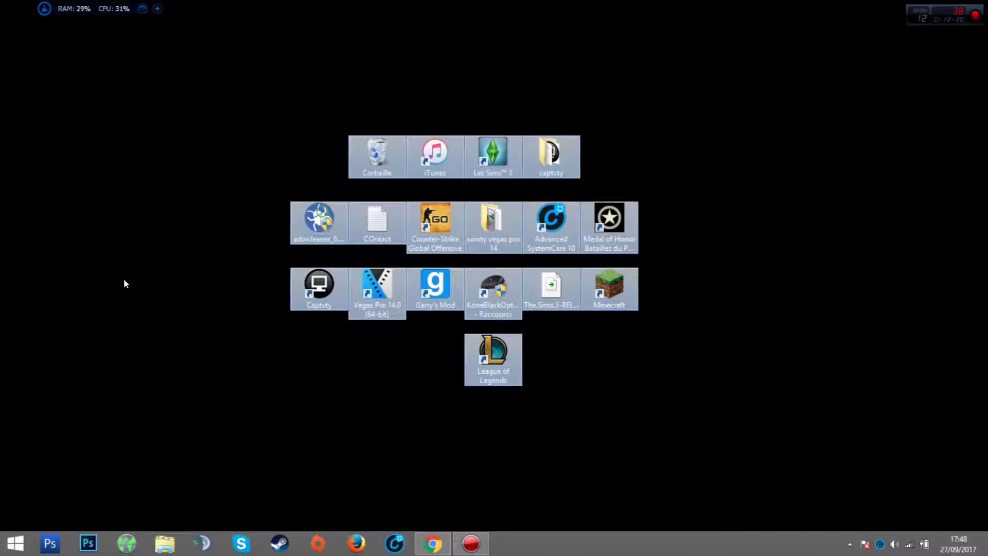
pyautogui.click(124, 283)
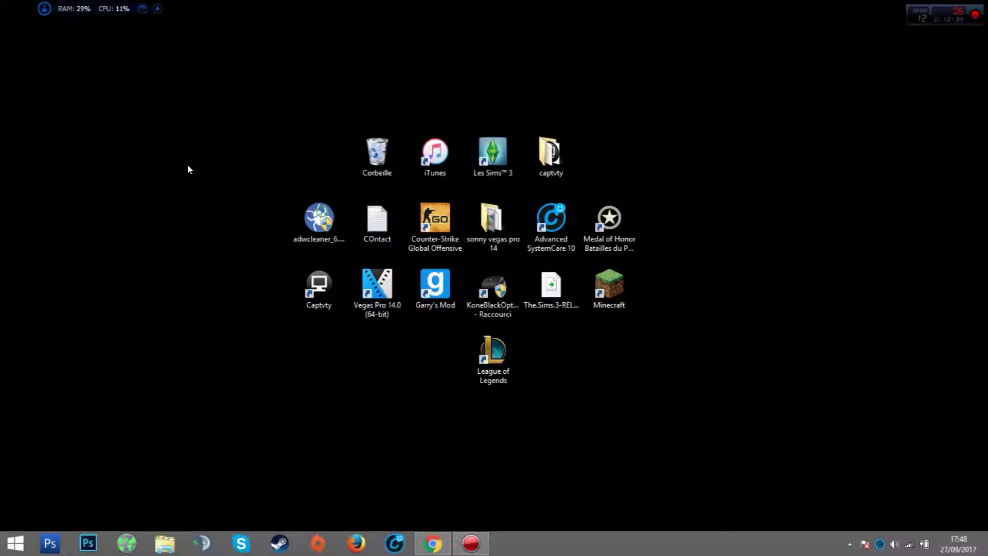
pyautogui.moveTo(349, 133); pyautogui.dragTo(158, 78)
pyautogui.moveTo(230, 117); pyautogui.dragTo(766, 456)
pyautogui.moveTo(735, 304); pyautogui.dragTo(609, 272)
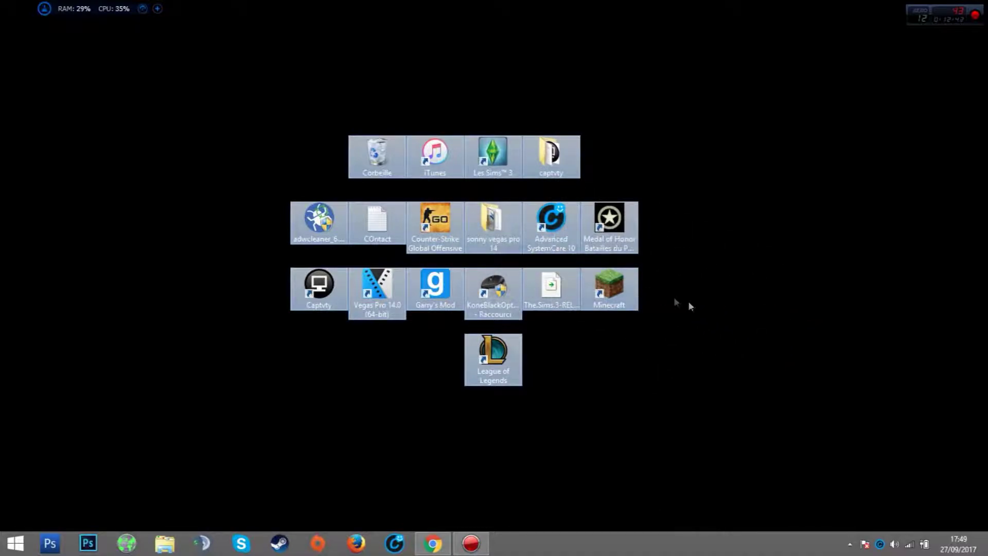
pyautogui.click(688, 305)
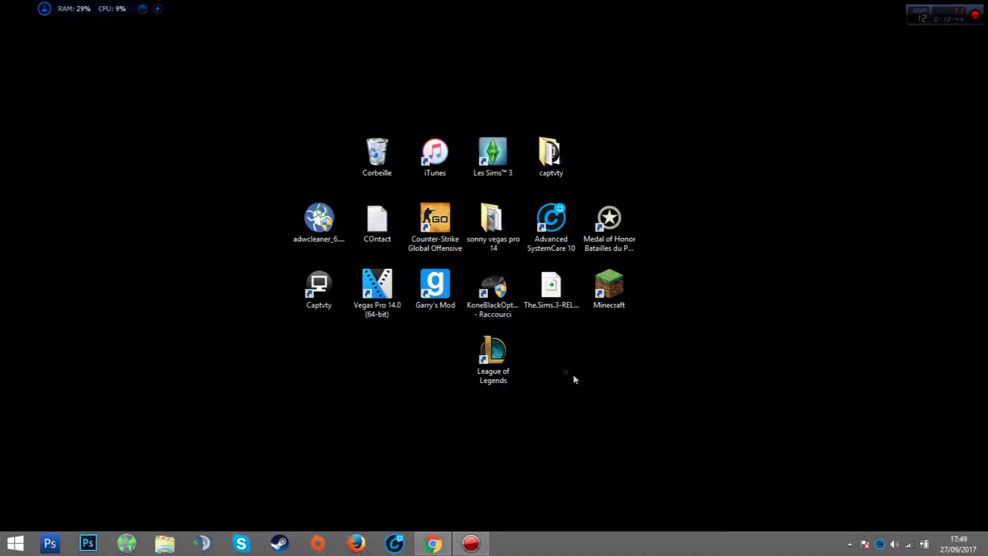
pyautogui.moveTo(172, 138); pyautogui.dragTo(236, 20)
pyautogui.moveTo(270, 75); pyautogui.dragTo(458, 332)
pyautogui.moveTo(257, 126); pyautogui.dragTo(224, 29)
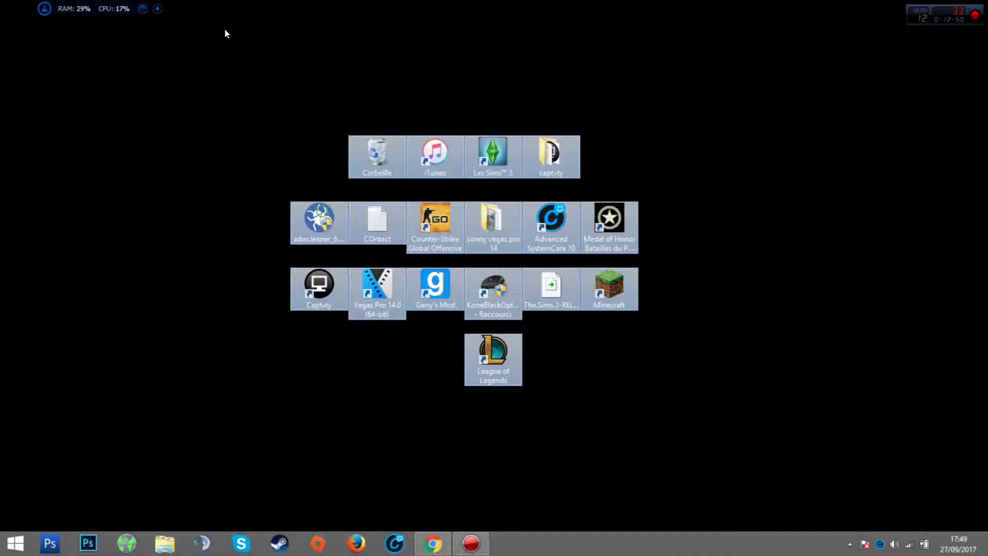
pyautogui.moveTo(273, 133); pyautogui.dragTo(210, 82)
pyautogui.moveTo(210, 82); pyautogui.dragTo(714, 451)
pyautogui.moveTo(600, 386); pyautogui.dragTo(222, 99)
pyautogui.click(232, 113)
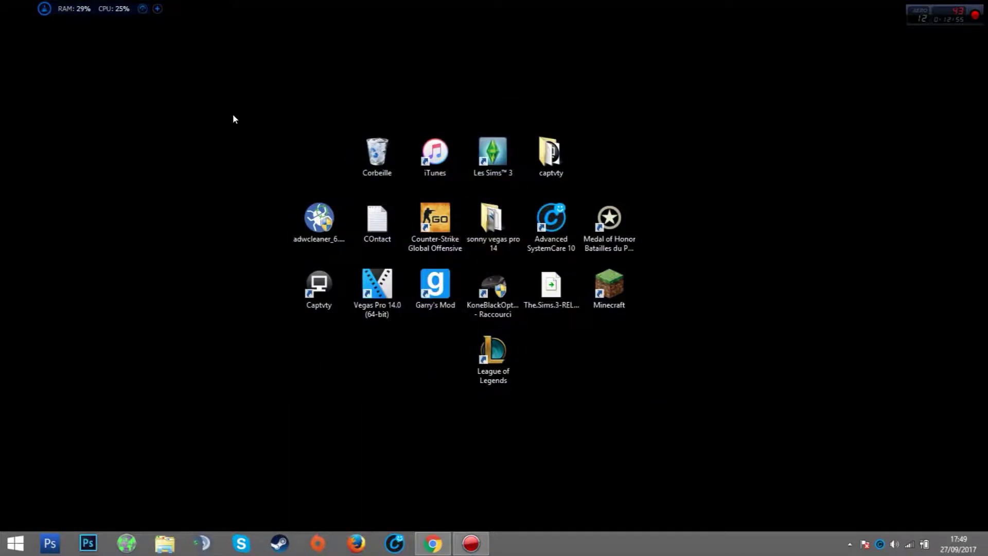